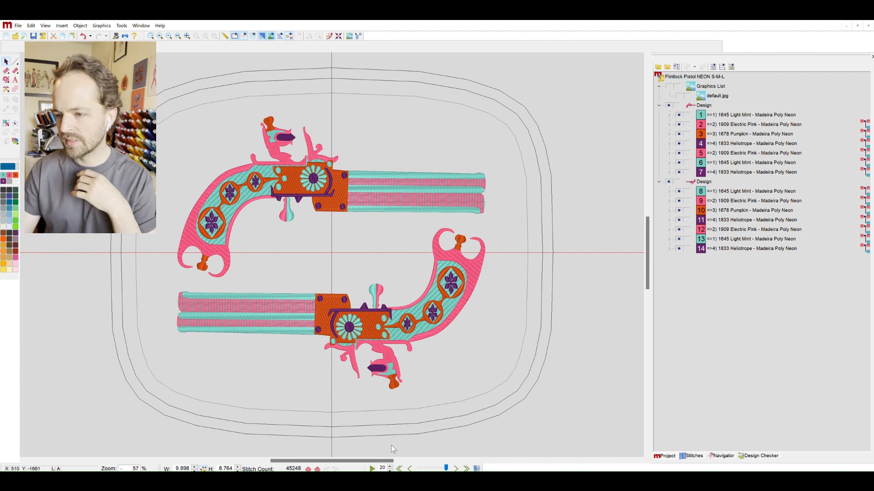
Play the stitch simulation of both pistols, adjusting its playback speed to review the sewing order.
left_click(373, 468)
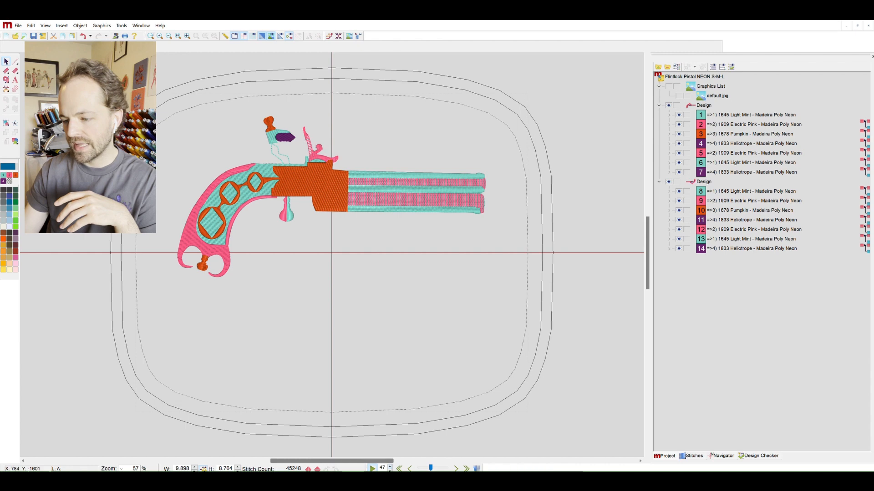
left_click(390, 470)
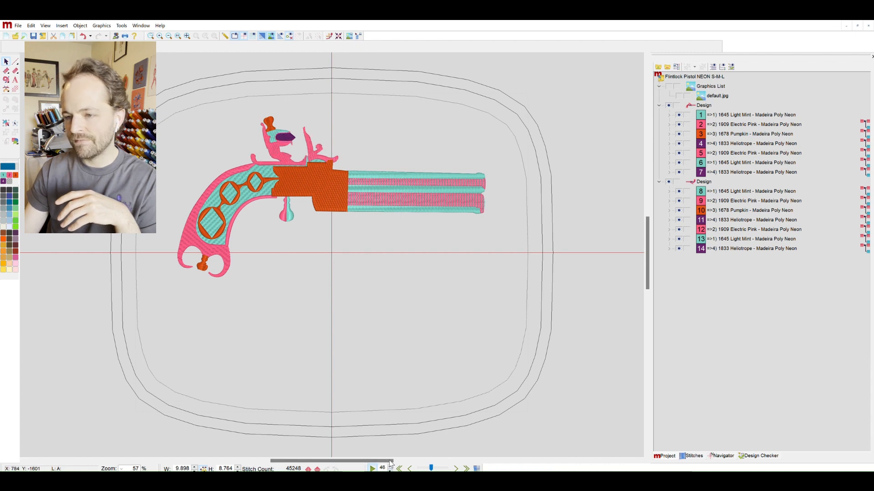
left_click(390, 469)
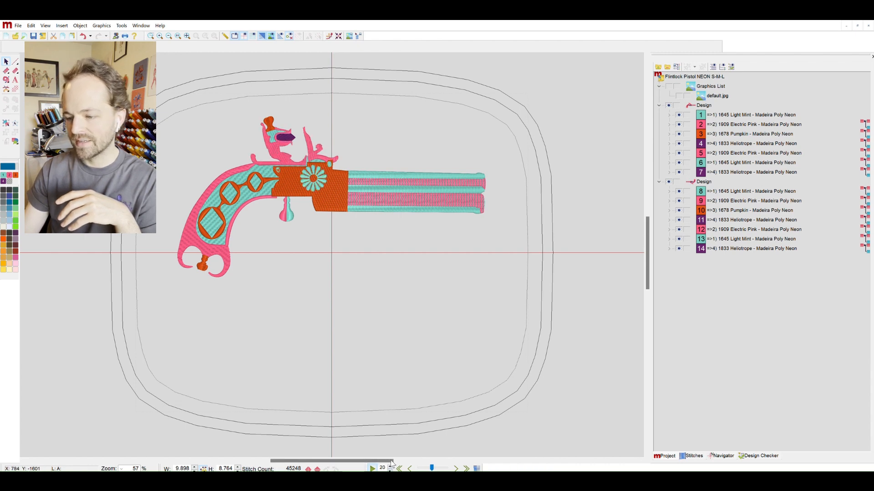
left_click(389, 470)
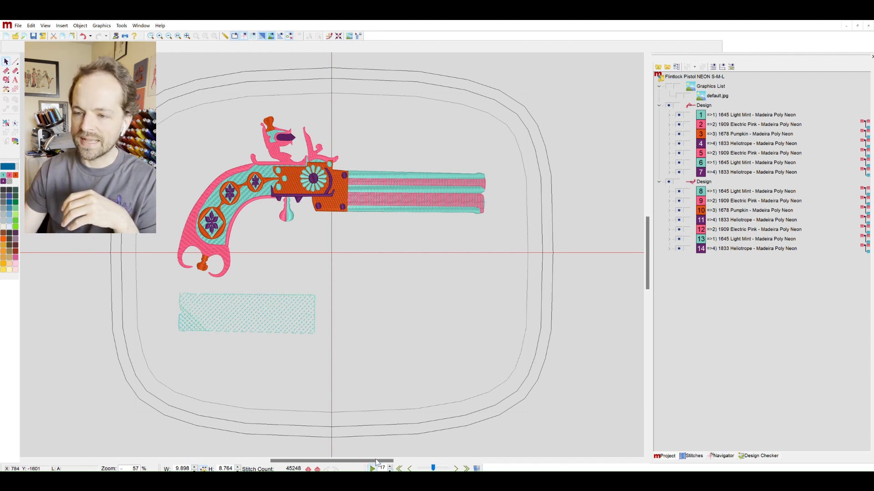
left_click(372, 466)
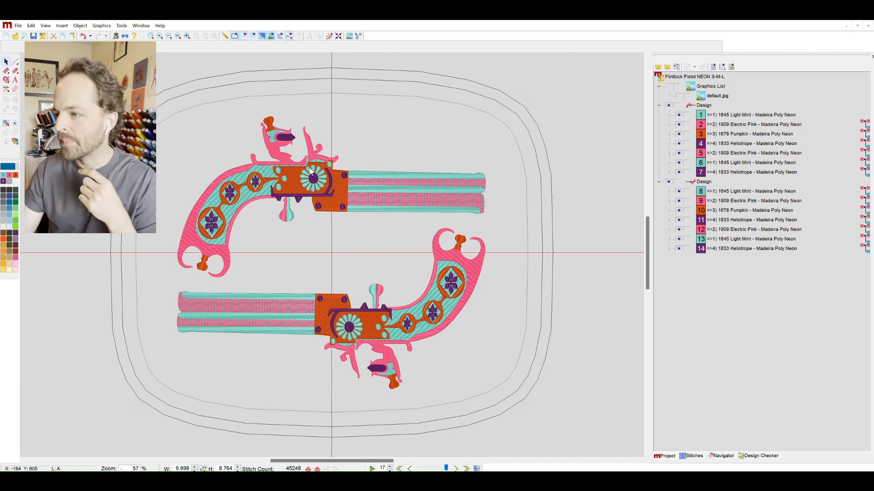
In Heliotrope color block 7, move the crescent and long bar satin fills directly after the triangle fill and delete the duplicate Auto Trim.
left_click(670, 143)
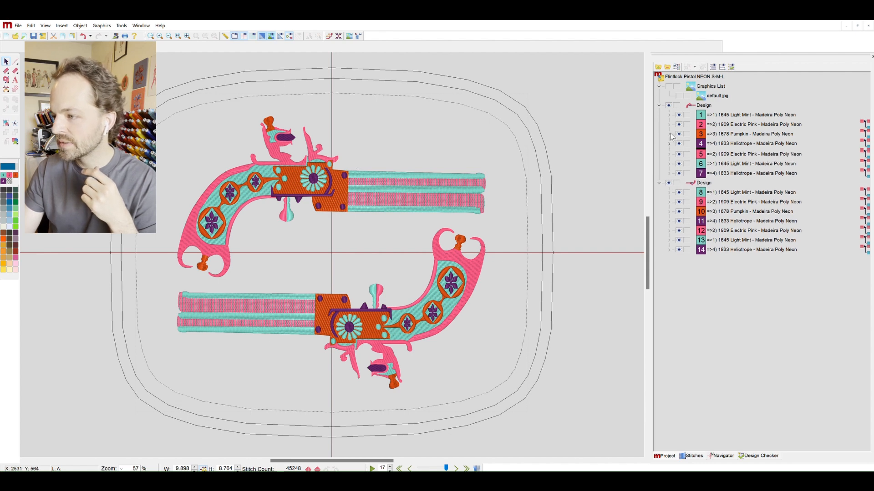
left_click(669, 181)
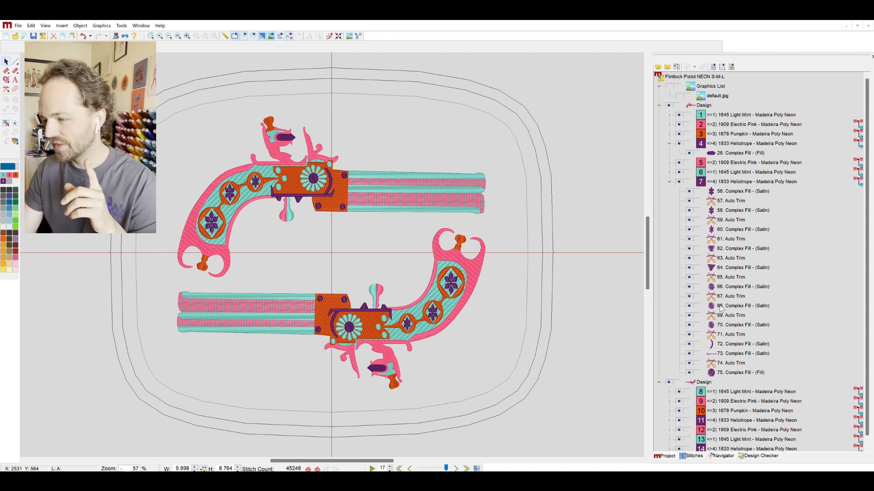
left_click(727, 338)
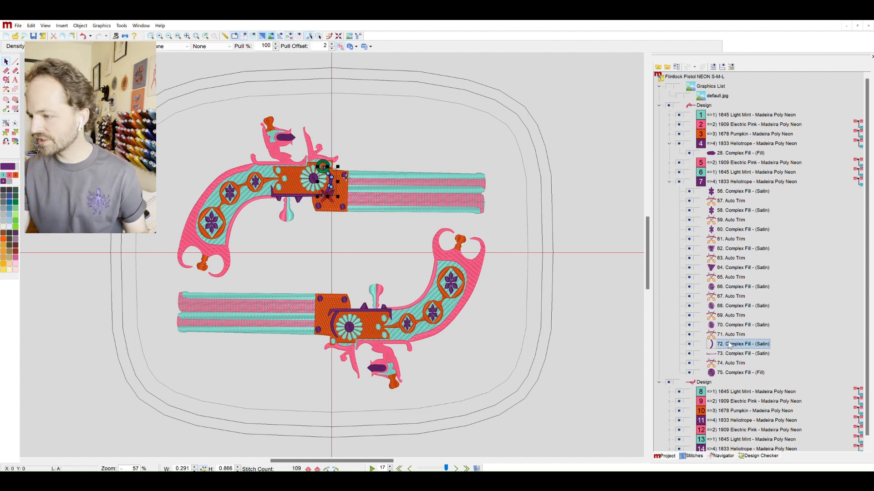
key("shift+Down")
left_click_drag(725, 342, 732, 271)
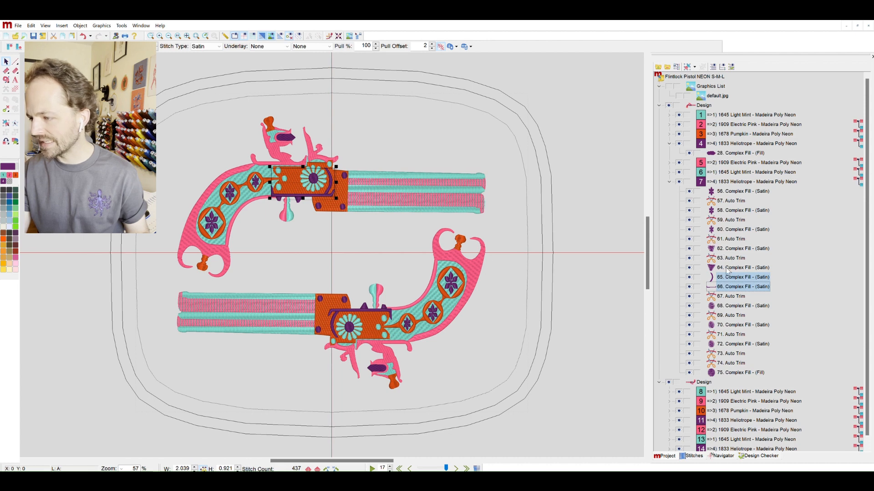
left_click(712, 352)
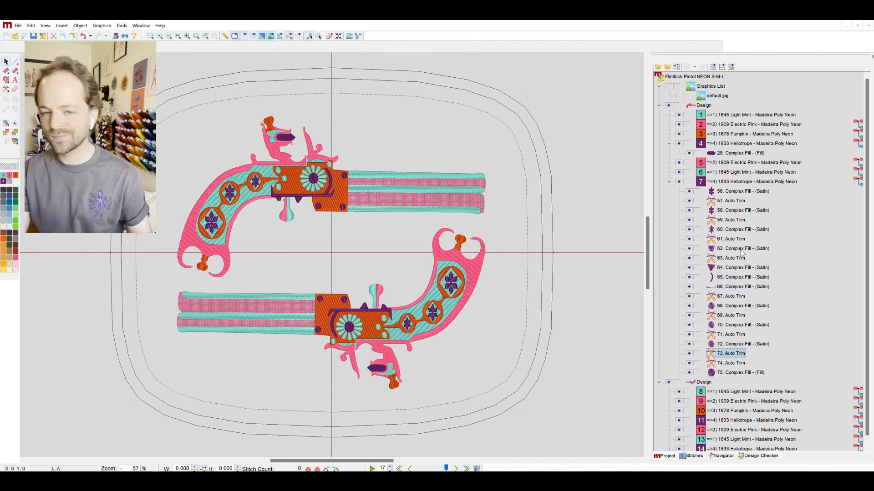
key("Delete")
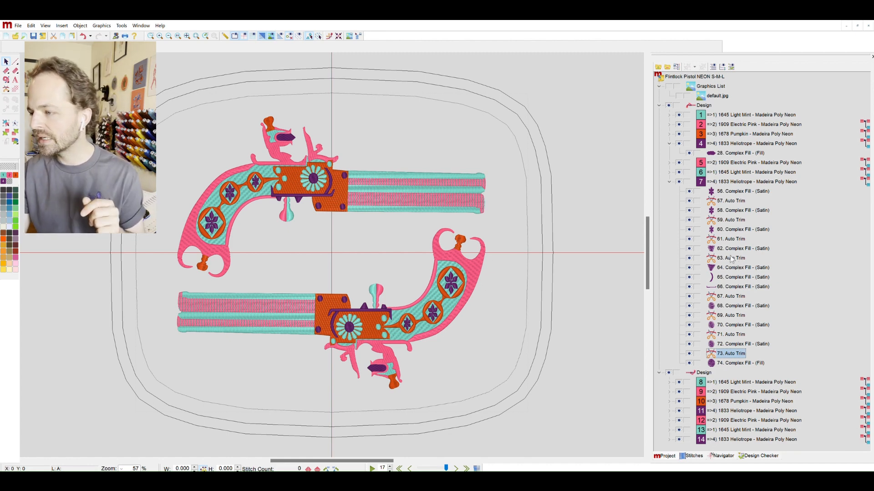
Reorder color block 7 so the triangle satin fill under the bar sews before the small trapezoid fill.
left_click(730, 248)
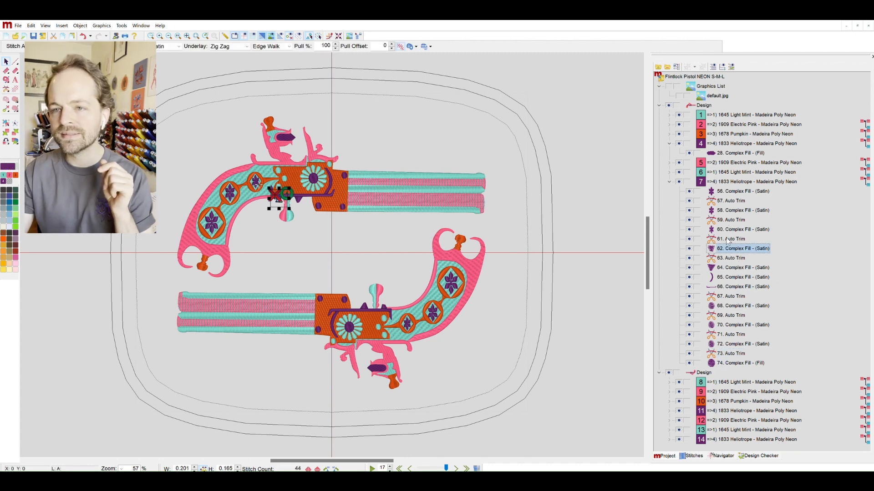
scroll(258, 184, "up", 7)
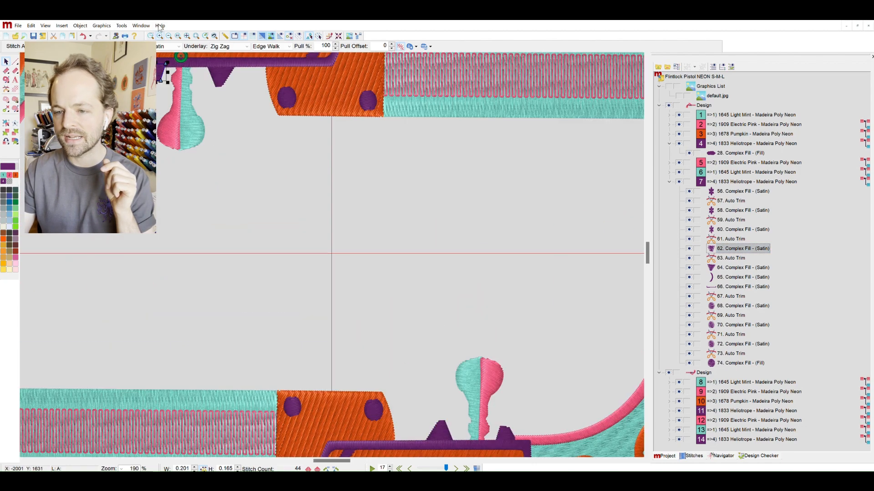
scroll(233, 143, "up", 4)
scroll(233, 149, "left", 2)
scroll(233, 147, "left", 2)
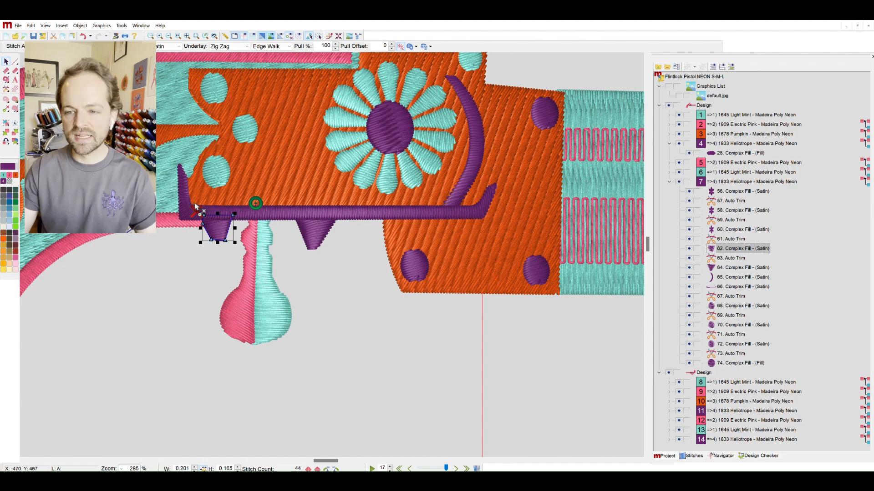
mouse_move(198, 203)
left_mouse_down()
mouse_move(244, 201)
mouse_move(195, 204)
left_mouse_up()
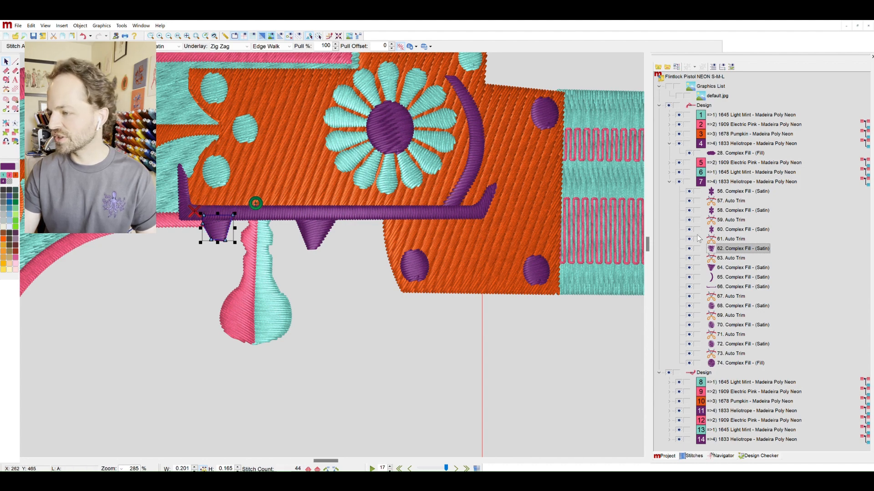
left_click_drag(726, 267, 731, 243)
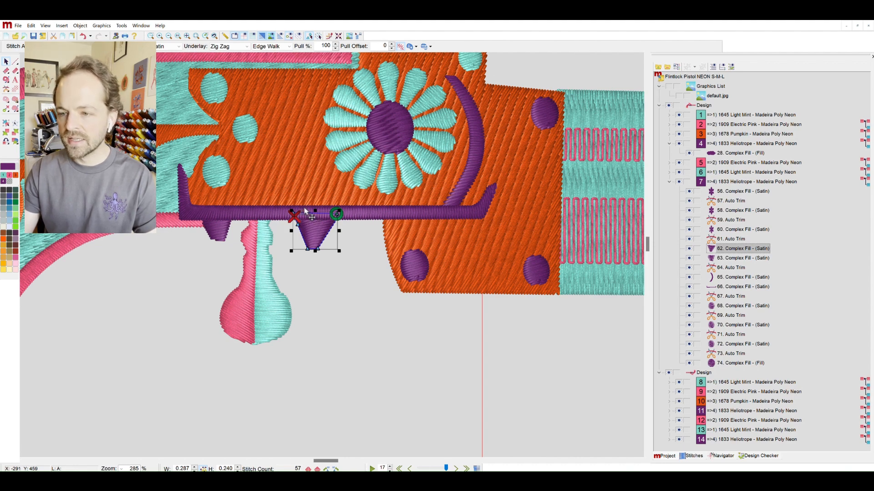
Draw a walk stitch under the bar from the triangle to the trapezoid and move the trapezoid's start point to its end.
key("w")
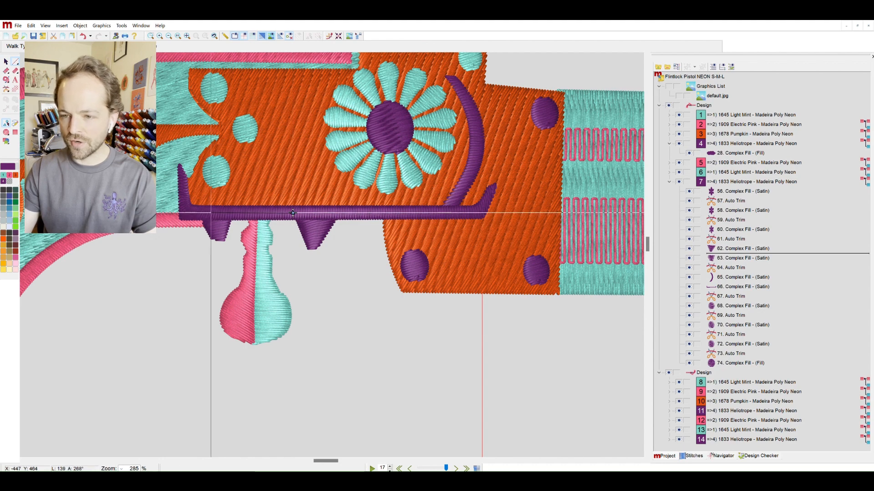
left_click(216, 211)
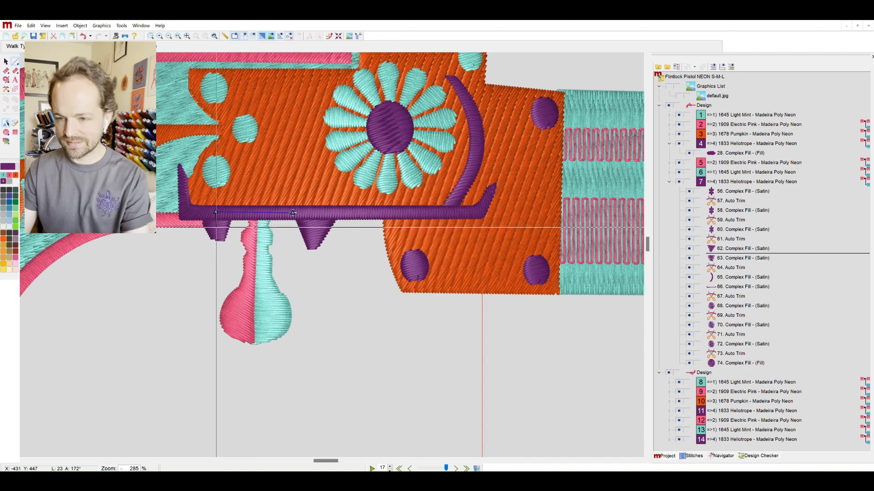
key("Return")
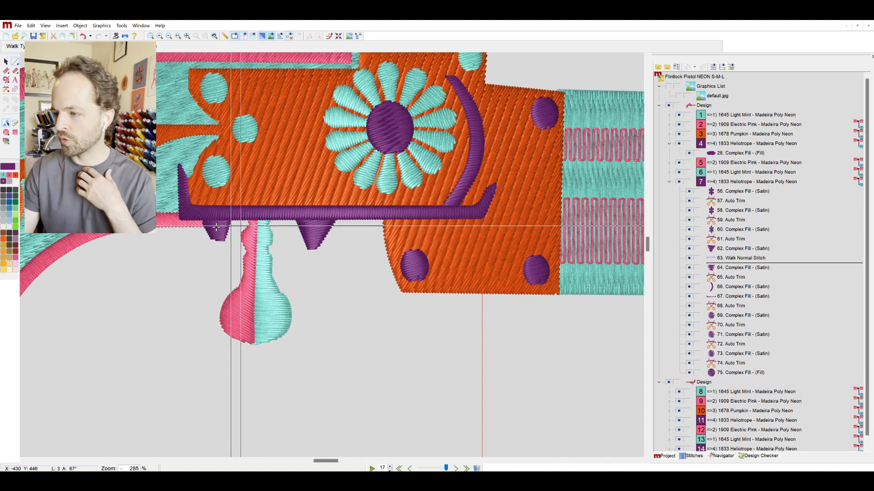
left_click(727, 268)
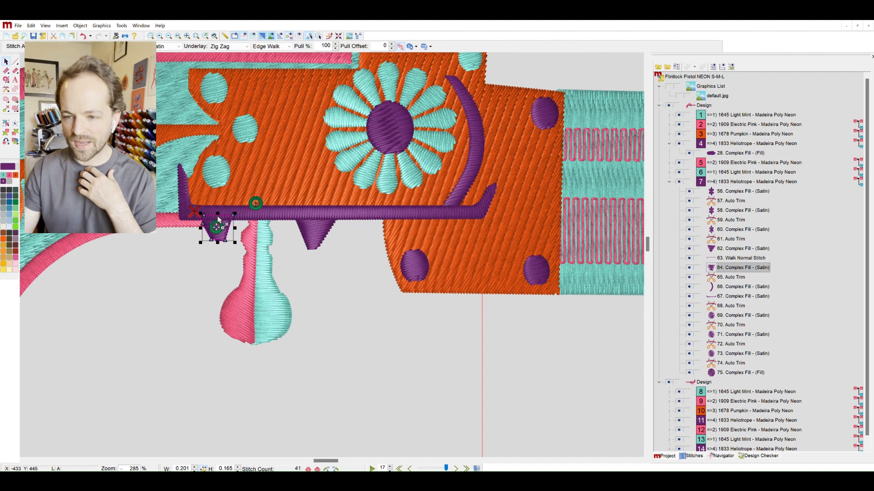
left_click_drag(217, 220, 218, 219)
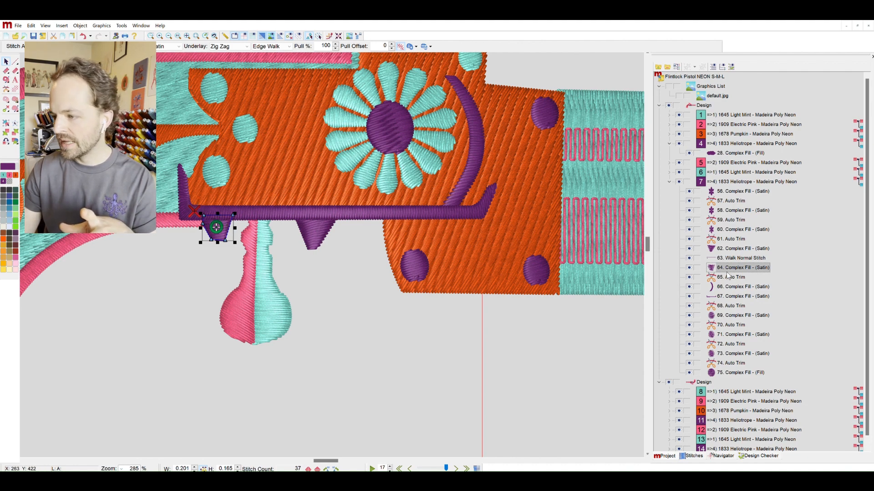
key("Tab")
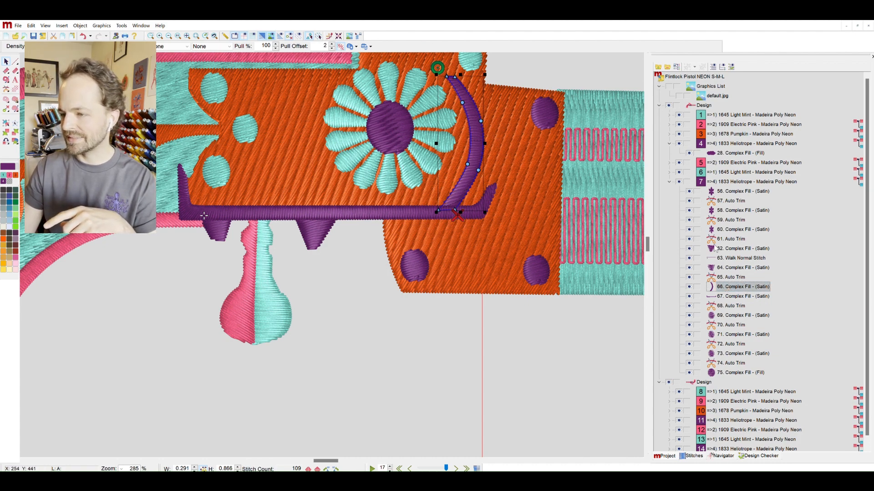
left_click(741, 295)
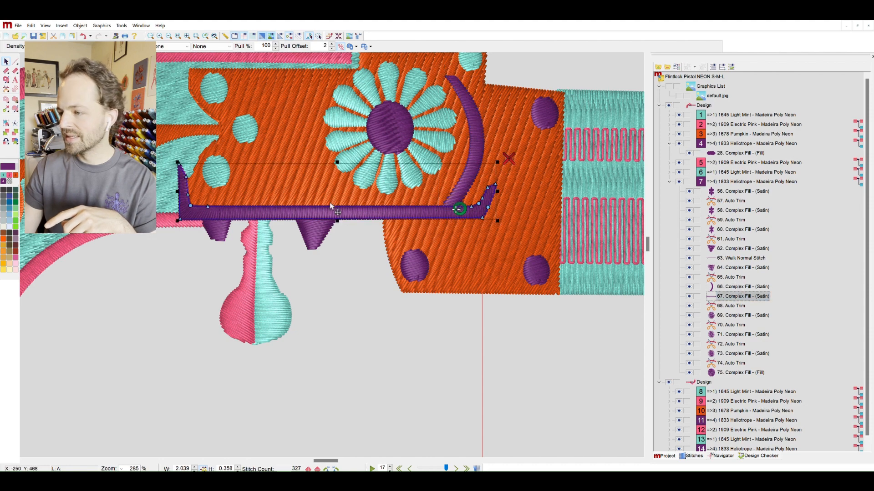
left_click(742, 286)
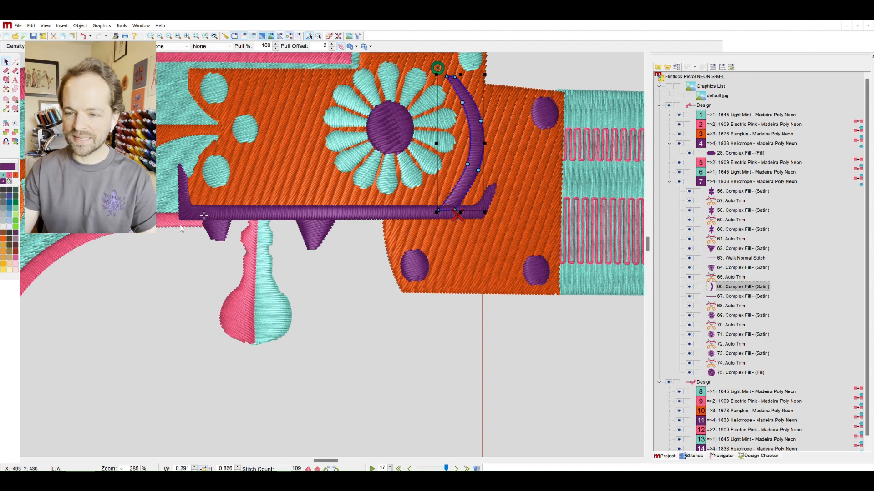
key("w")
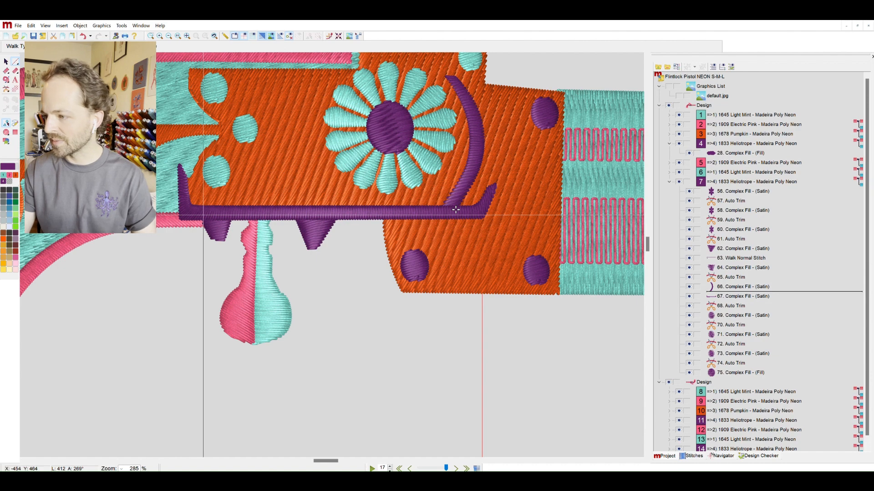
key("Escape")
Draw a walk stitch after the trapezoid fill, running along the bar and curving up inside the crescent.
left_click(734, 267)
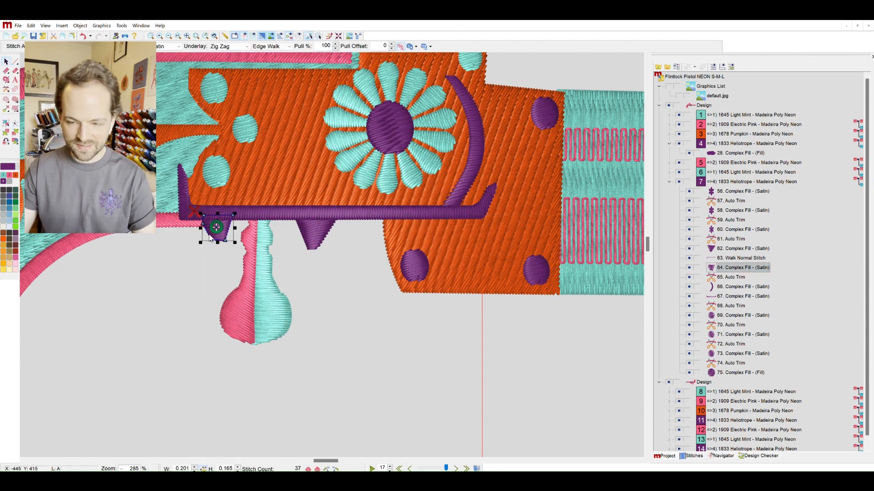
key("w")
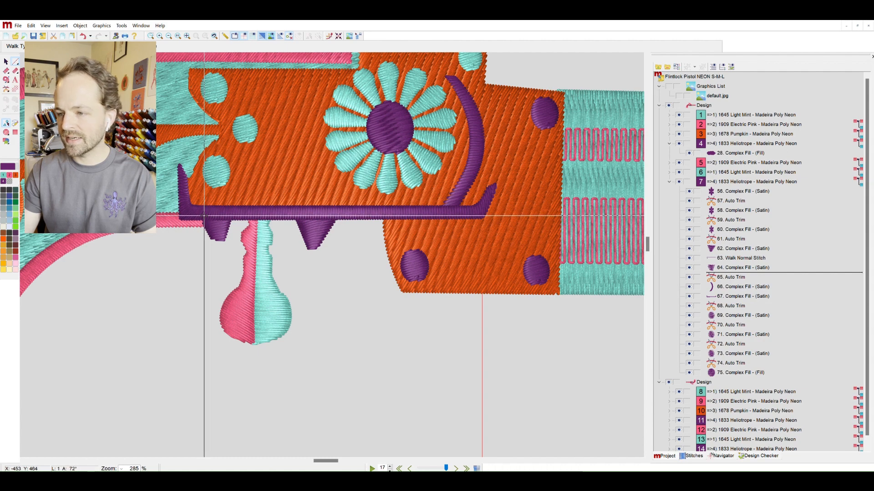
left_click(450, 211)
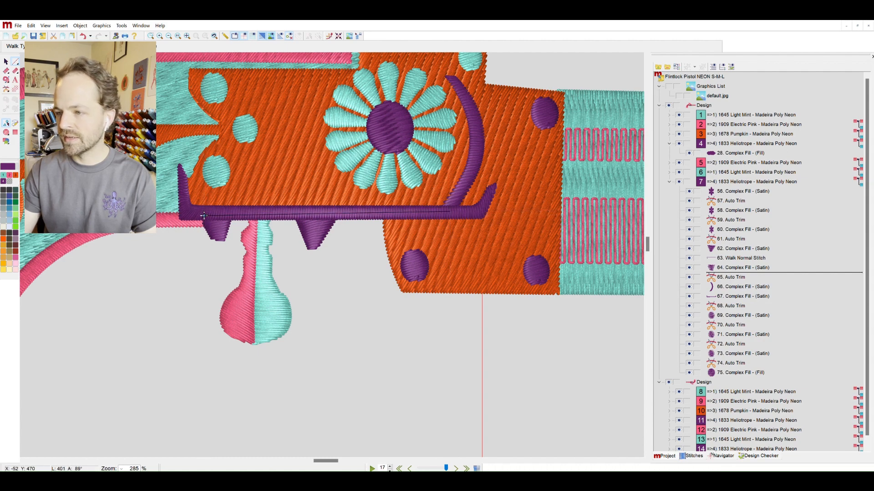
right_click(463, 184)
right_click(477, 142)
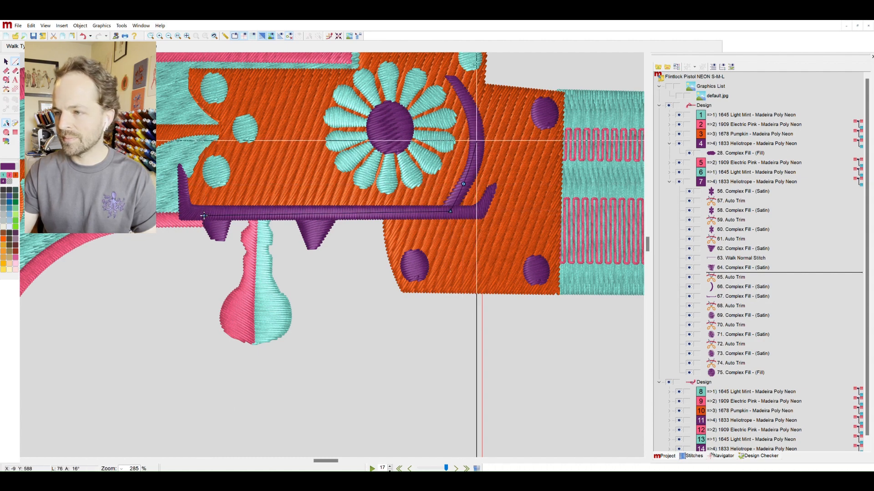
right_click(472, 109)
key("Return")
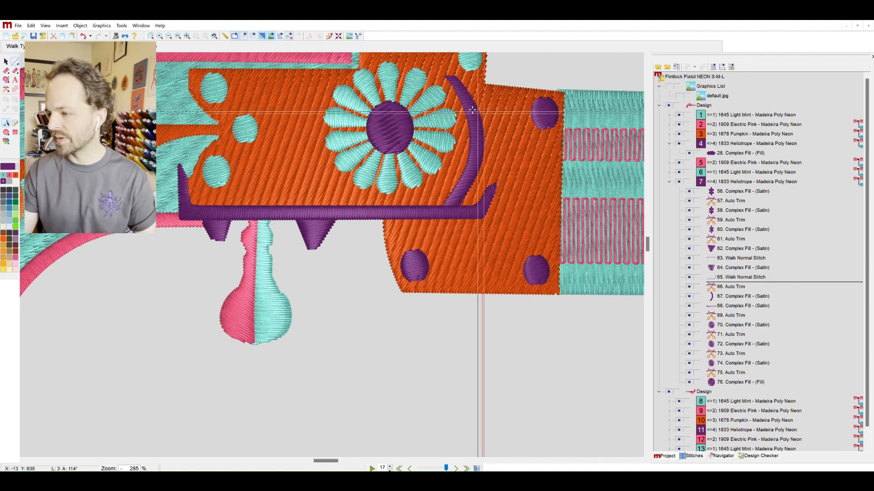
Move the crescent fill's start point to the end of the walk stitch and remove the Auto Trim before it.
left_click(735, 296)
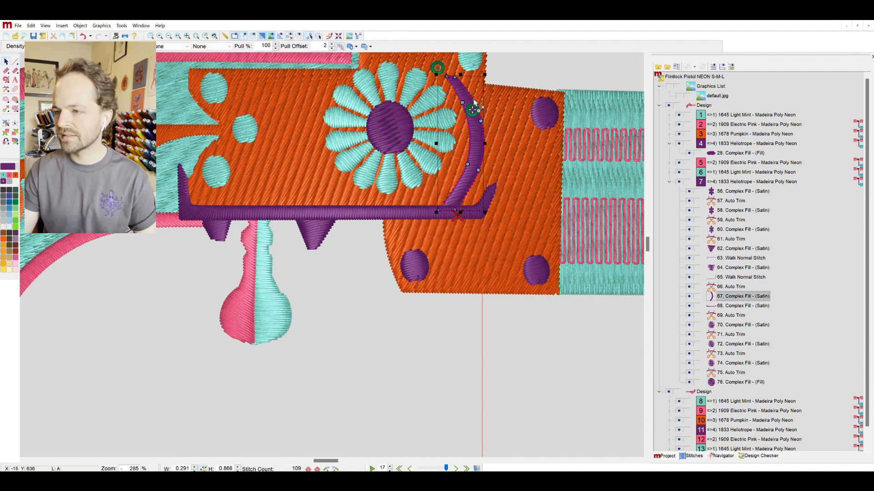
left_click_drag(473, 100, 472, 110)
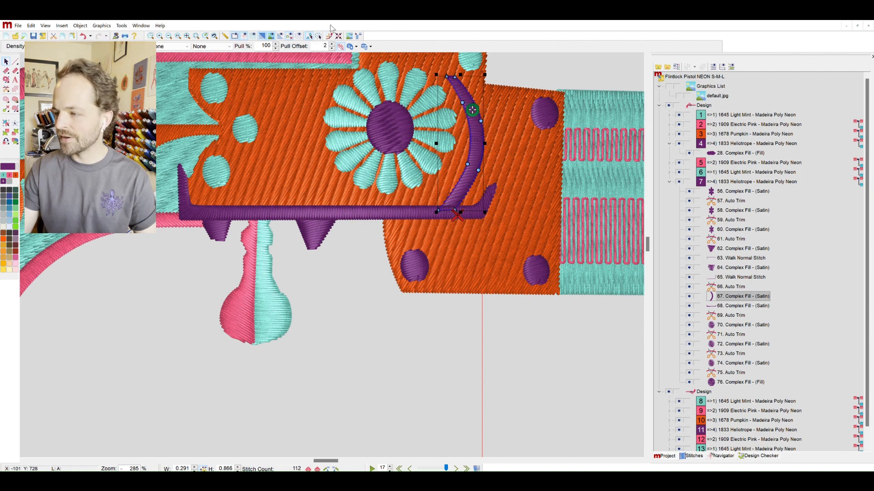
key("ctrl+z")
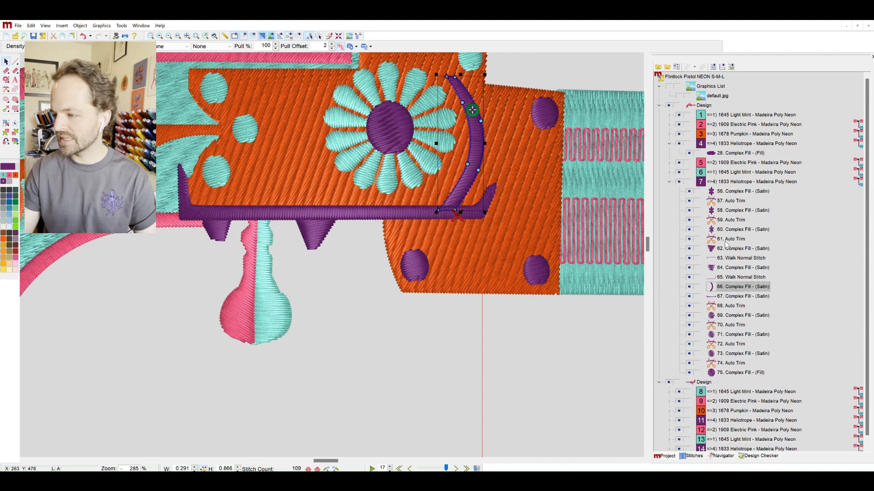
Select all of color block 7 and play back its stitching sequence across the pistol's purple objects.
left_click(734, 248)
left_click(730, 296)
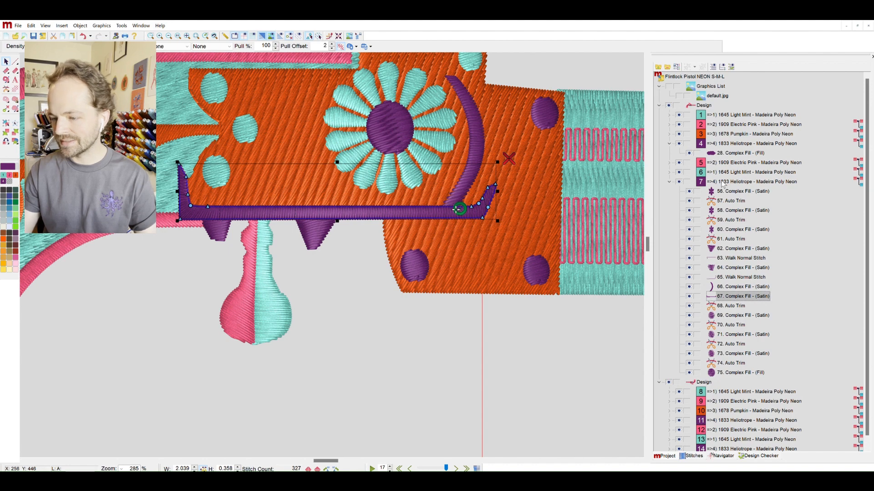
left_click(751, 181)
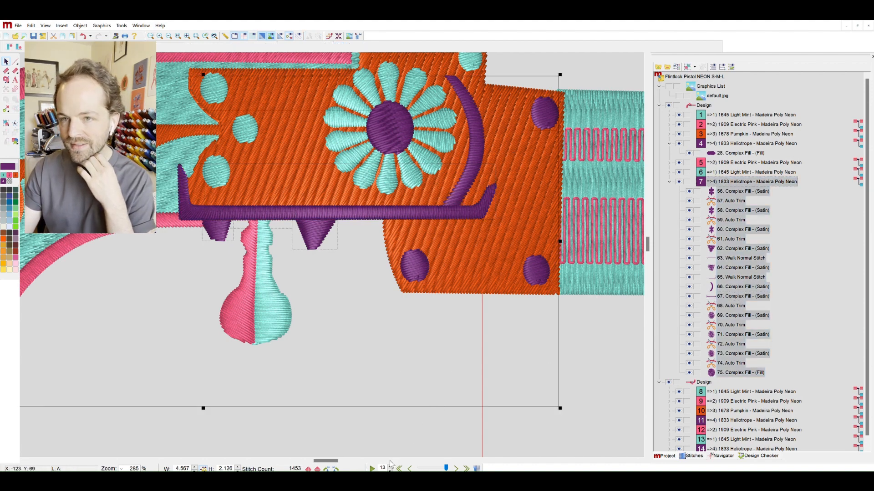
left_click(168, 35)
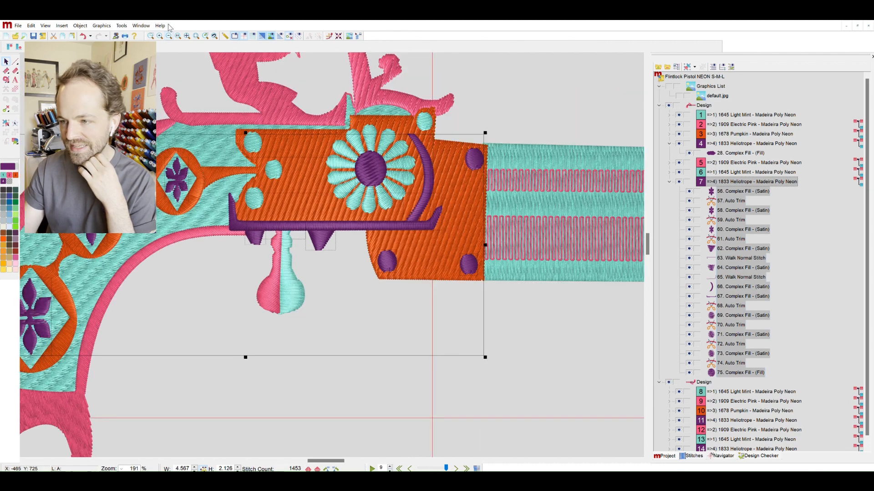
scroll(381, 400, "left", 5)
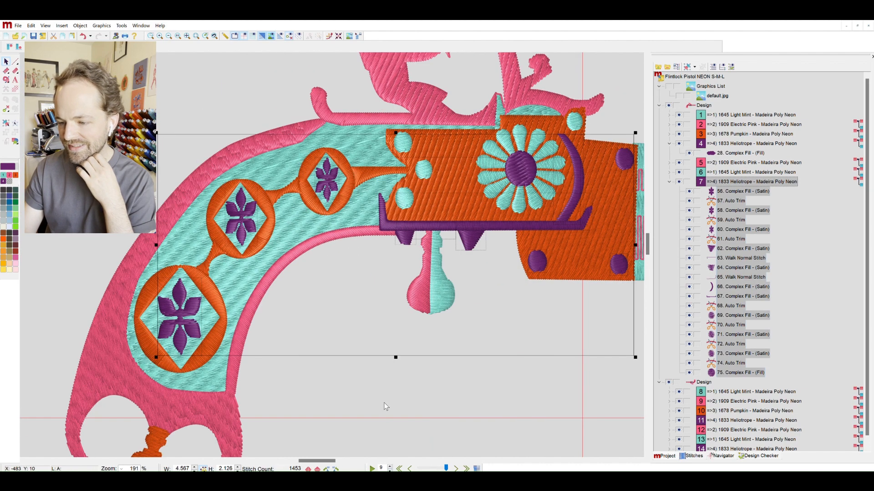
left_click(373, 468)
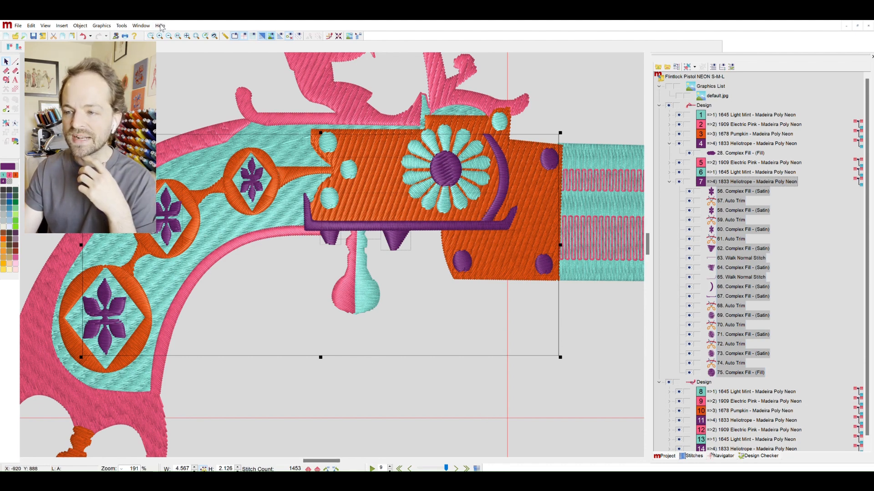
Reorder color block 7 so the small trapezoid fill sews first, followed by the walk stitch and the triangle fill.
scroll(247, 162, "up", 3)
scroll(258, 152, "up", 1)
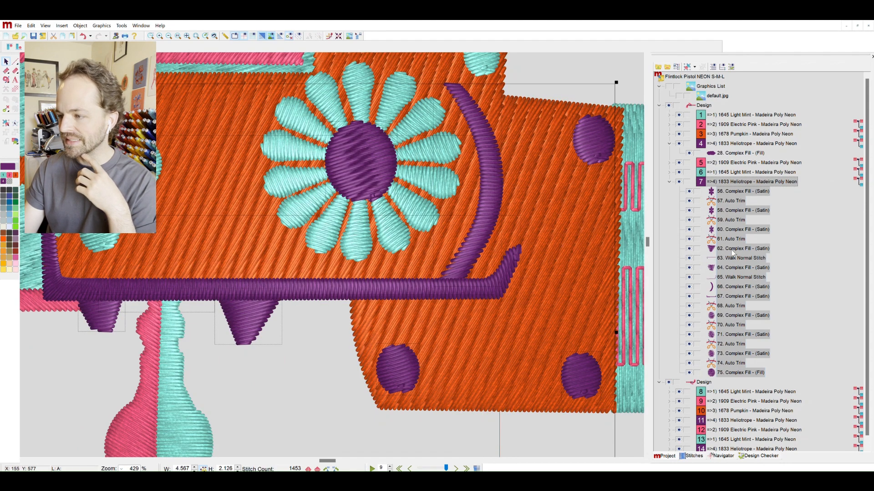
left_click(740, 267)
mouse_move(733, 259)
left_mouse_down()
mouse_move(736, 244)
mouse_move(737, 260)
mouse_move(736, 252)
left_mouse_up()
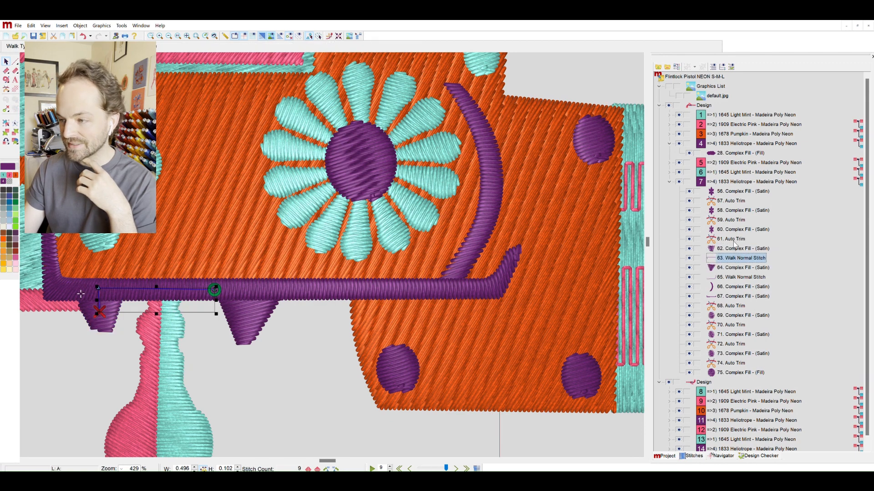
Shorten the walk stitch leading into the crescent by moving its first point from the trapezoid to the triangle's far upper corner.
left_click(725, 267)
left_click(725, 276)
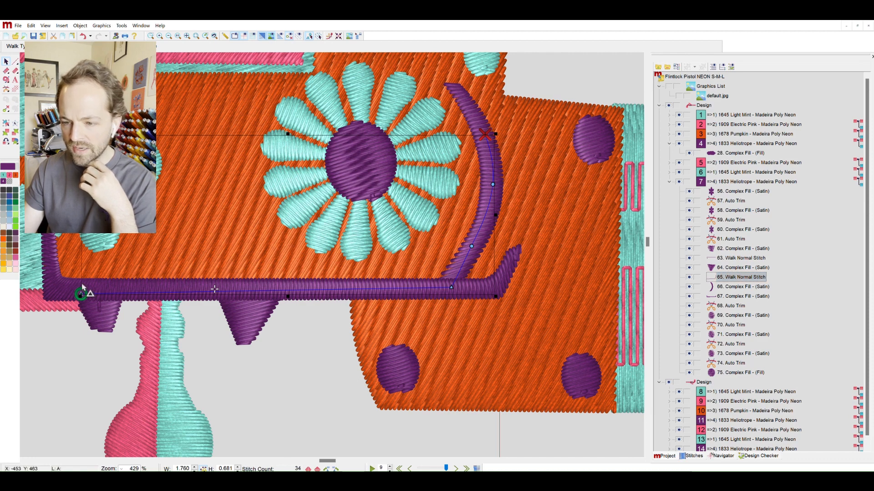
left_click_drag(81, 292, 277, 289)
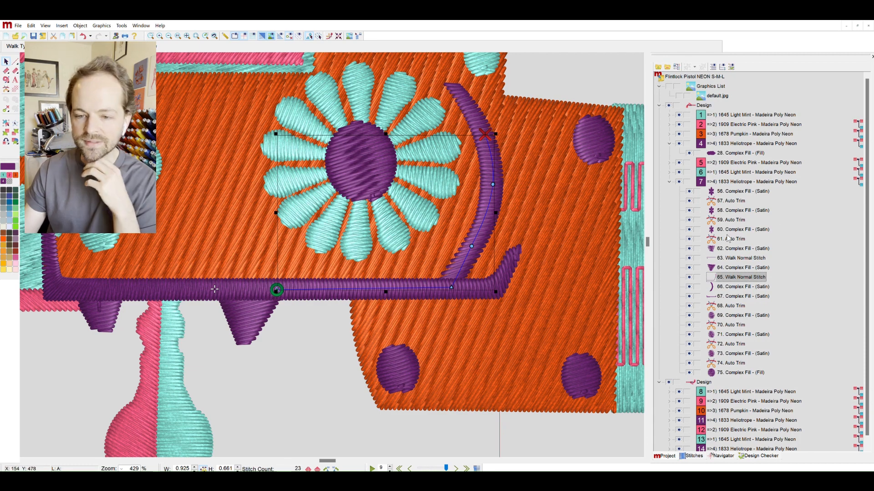
Reverse the walk stitch between the two small fills, placing its start point at the trapezoid and its stop point at the triangle.
left_click(732, 248)
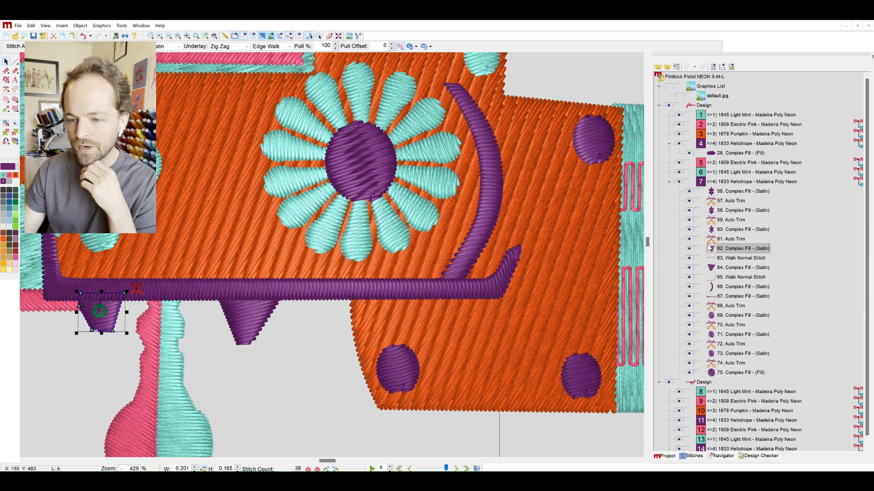
key("Down")
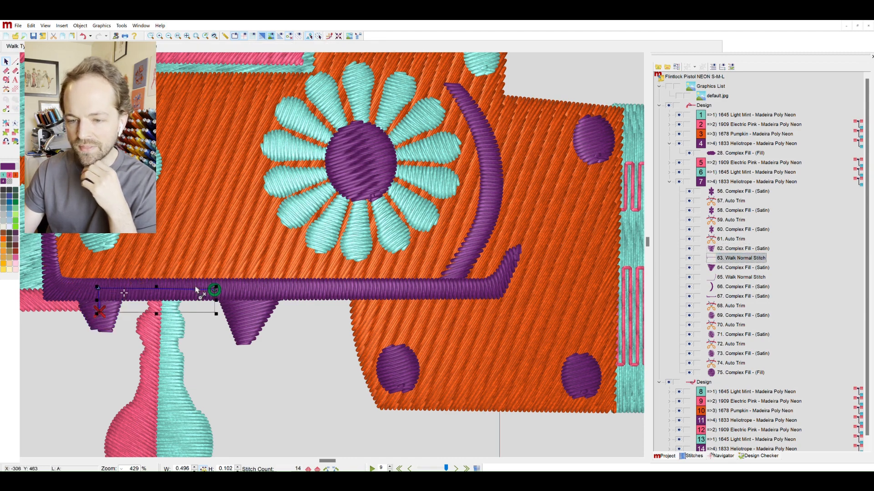
left_click_drag(196, 290, 124, 293)
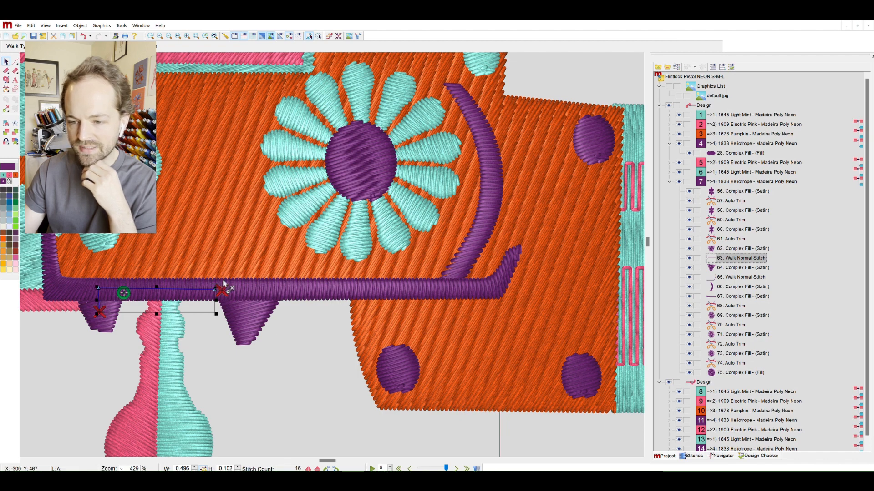
left_click_drag(223, 281, 218, 284)
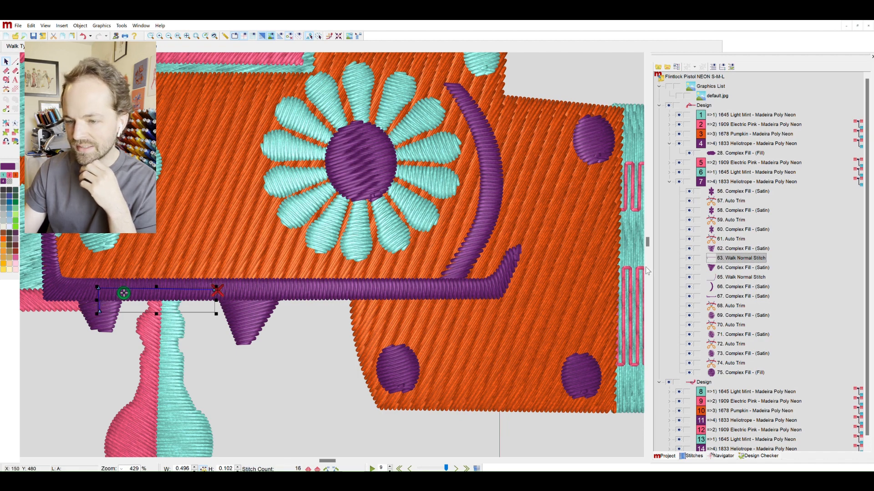
Swap the triangle fill's start and stop points toward the crescent, and align the following walk stitch's first point with the triangle's stop.
left_click(743, 267)
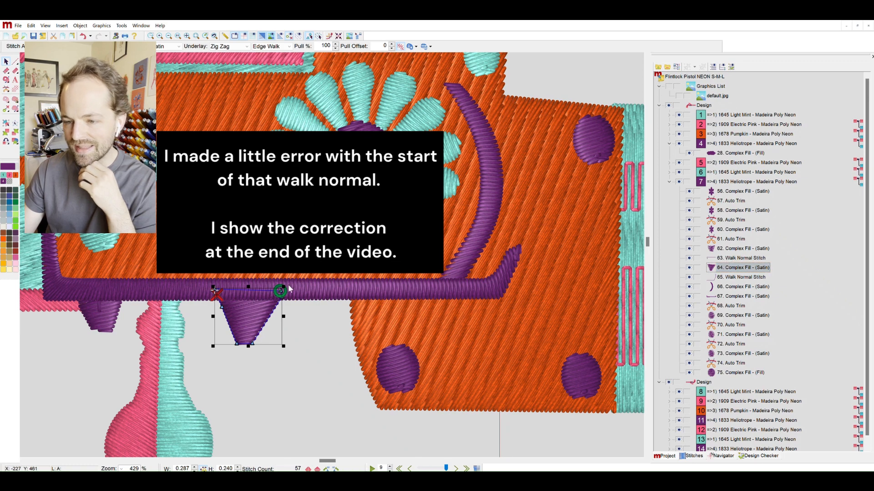
mouse_move(284, 287)
left_mouse_down()
mouse_move(213, 283)
mouse_move(220, 292)
mouse_move(291, 285)
left_mouse_up()
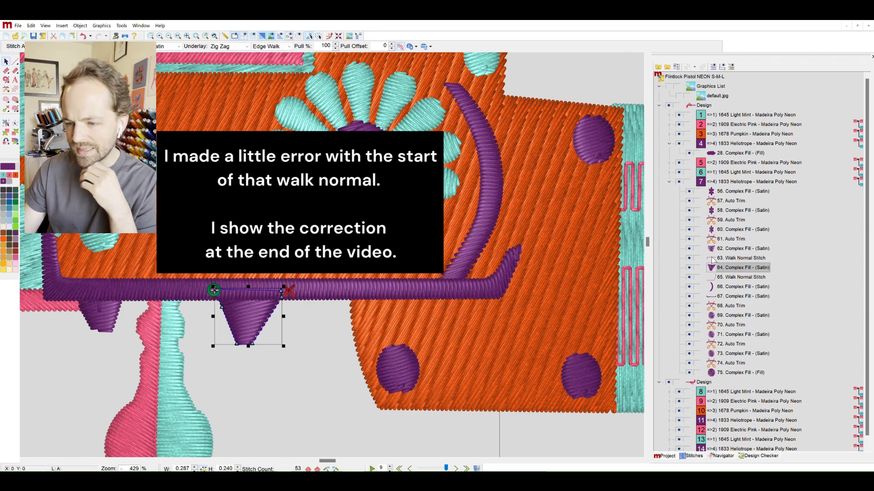
key("Tab")
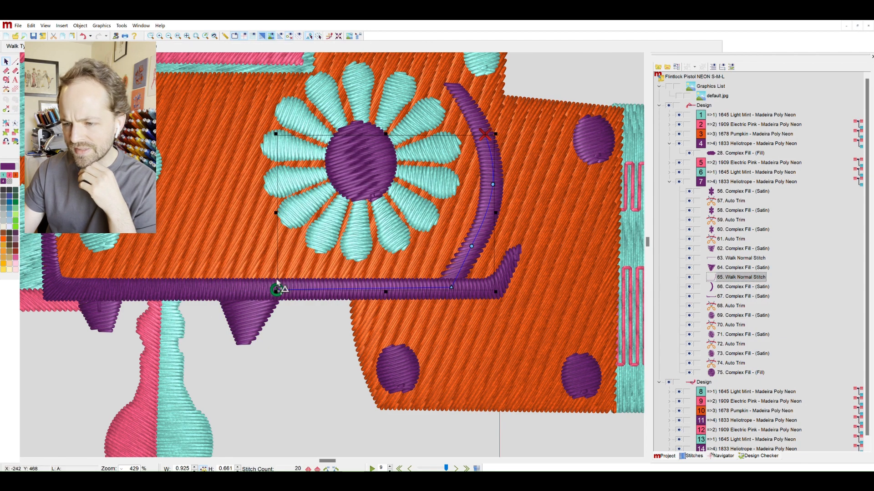
left_click_drag(282, 284, 283, 288)
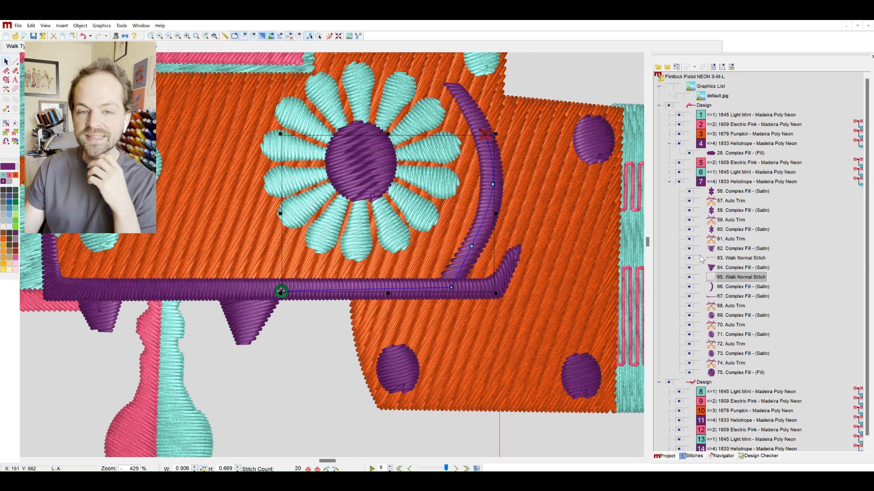
left_click(312, 347)
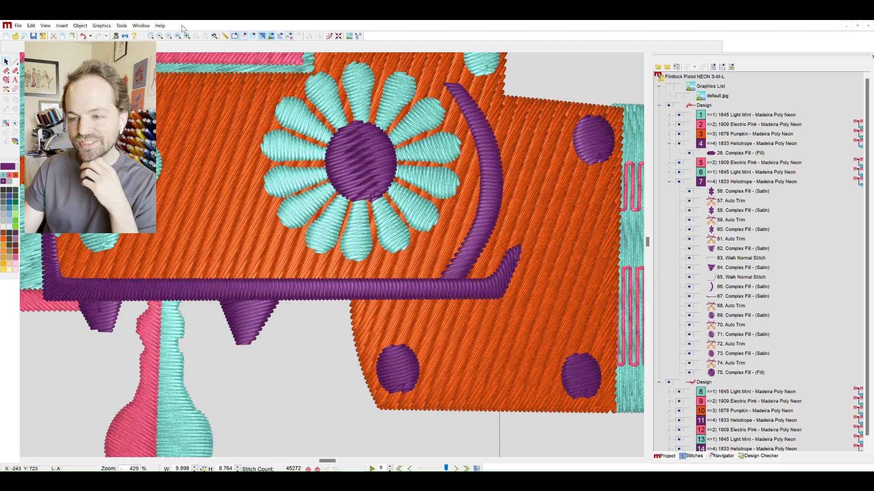
Collapse the object tree and duplicate the entire first pistol design.
left_click(187, 36)
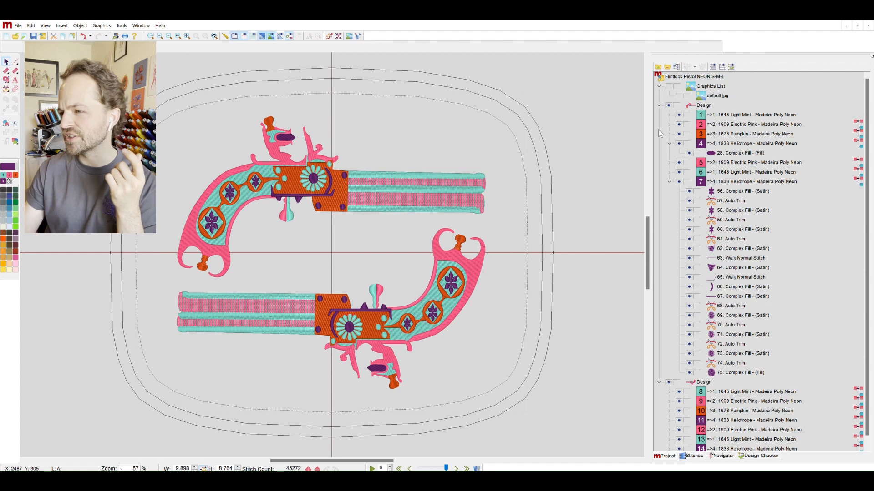
left_click(667, 67)
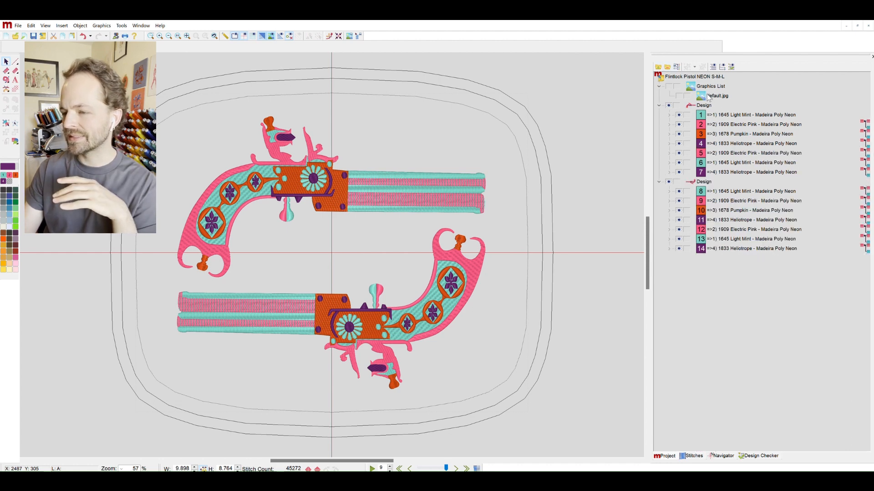
left_click(704, 105)
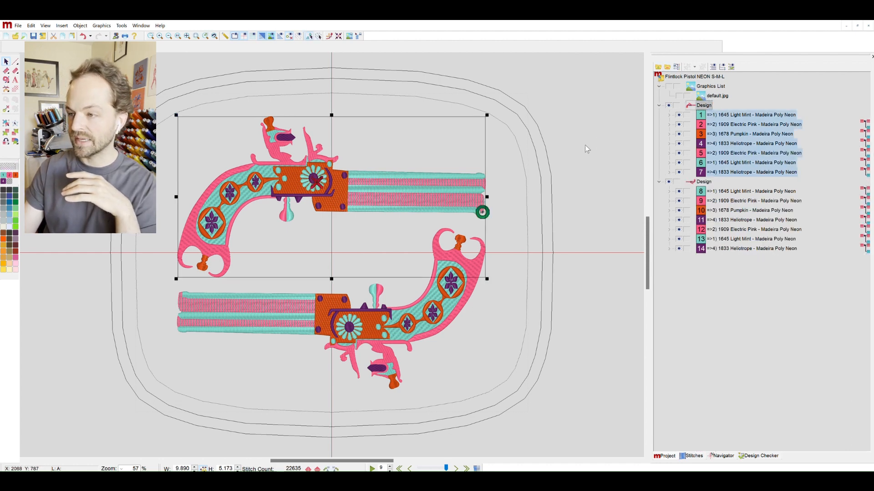
key("ctrl+c")
key("ctrl+v")
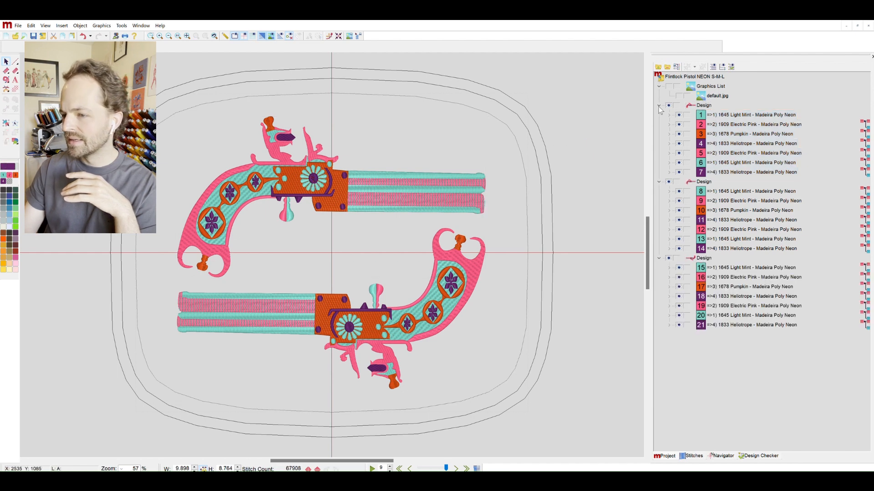
Rotate the pasted pistol design 180 degrees and move it exactly over the old second pistol.
left_click(704, 181)
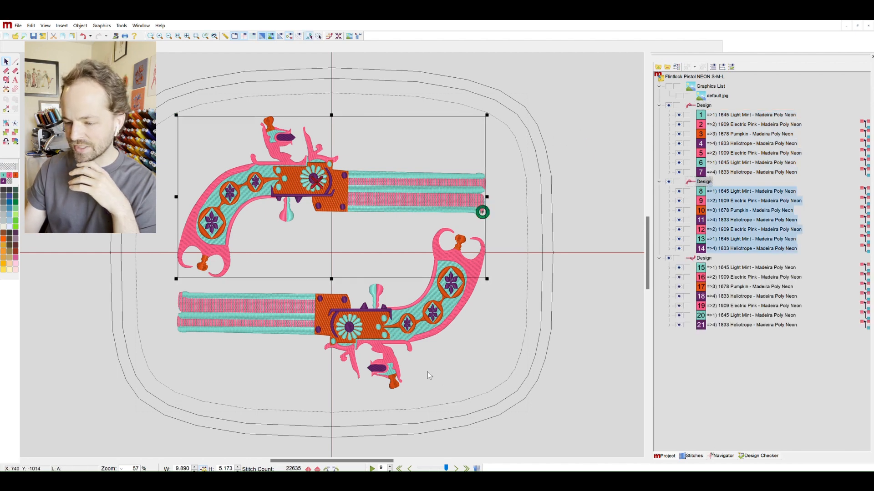
double_click(328, 468)
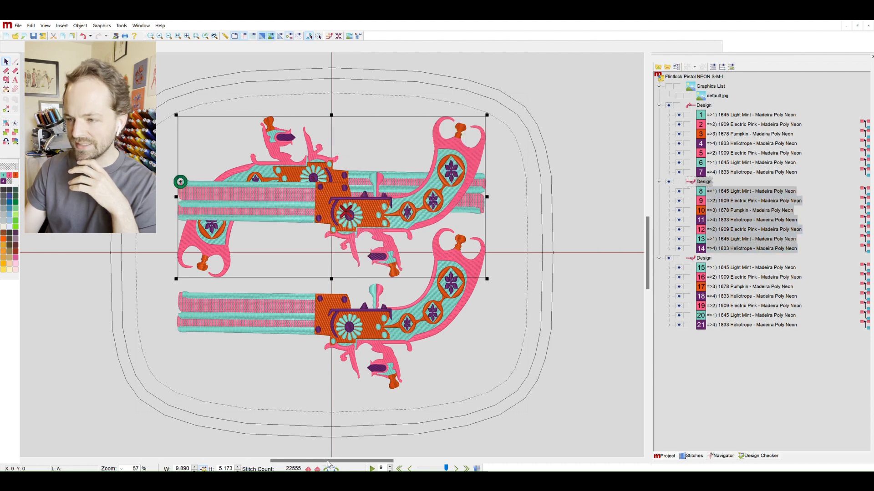
left_click_drag(474, 211, 476, 325)
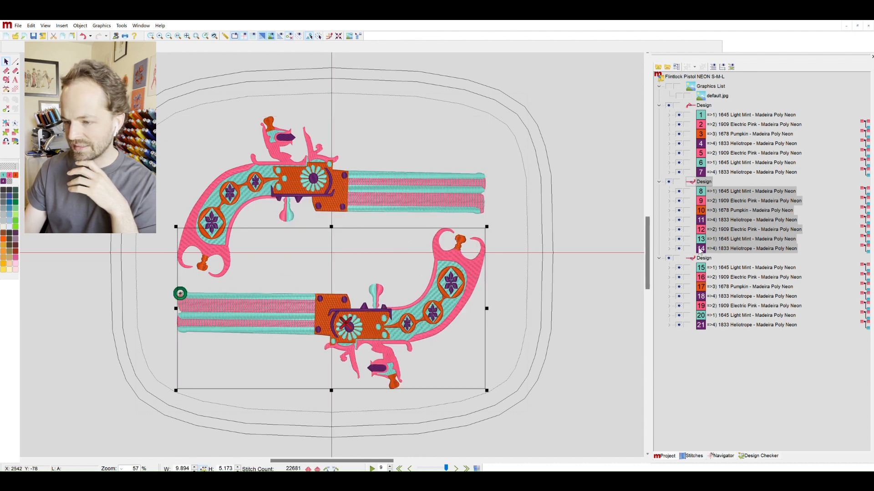
Check the copy's alignment by toggling the old second pistol's visibility, and delete that old design.
left_click(668, 257)
left_click(669, 250)
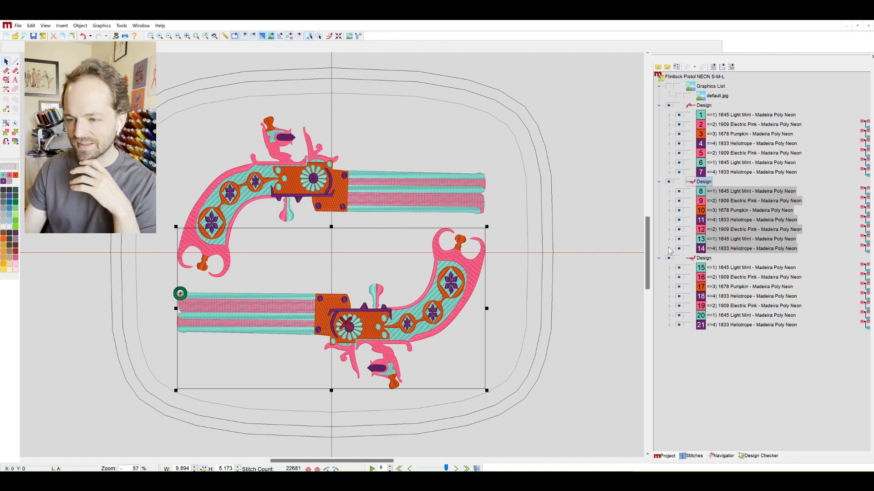
left_click(669, 250)
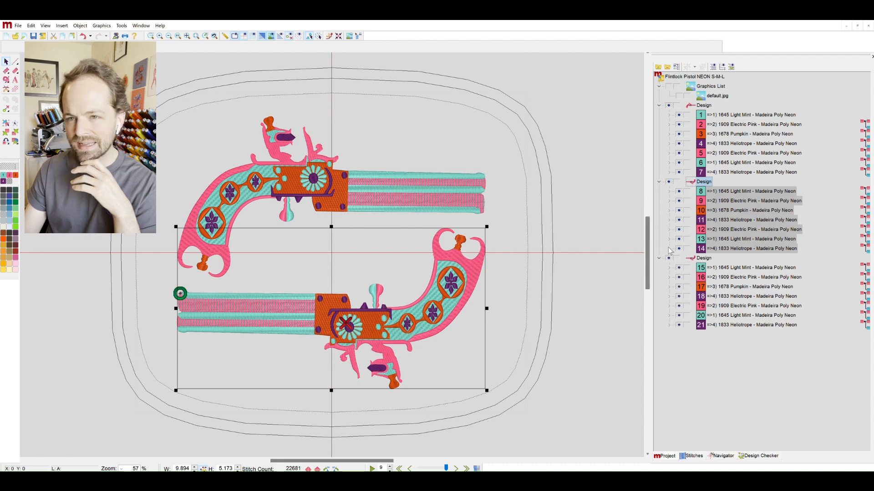
left_click(159, 35)
left_click(159, 36)
left_click(159, 35)
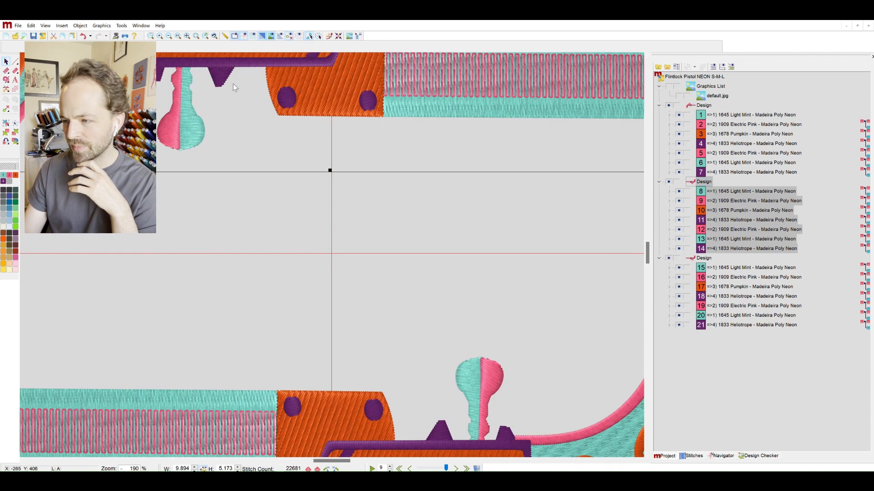
scroll(234, 83, "down", 3)
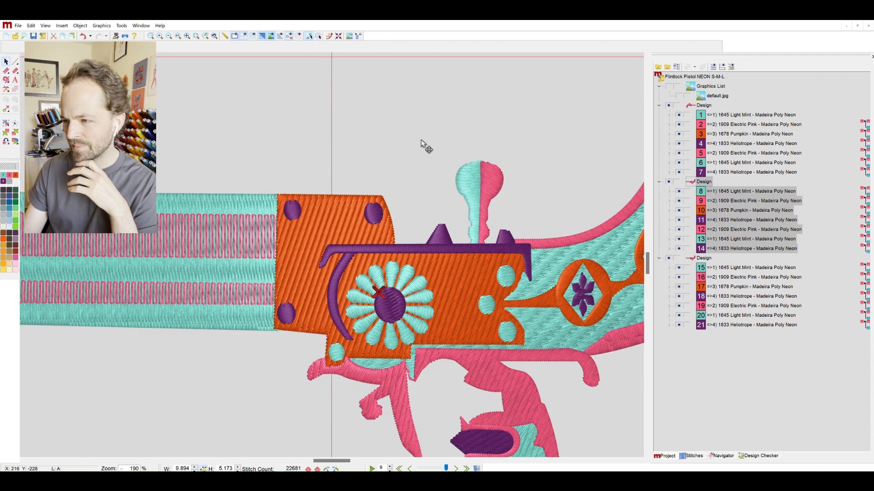
left_click(671, 252)
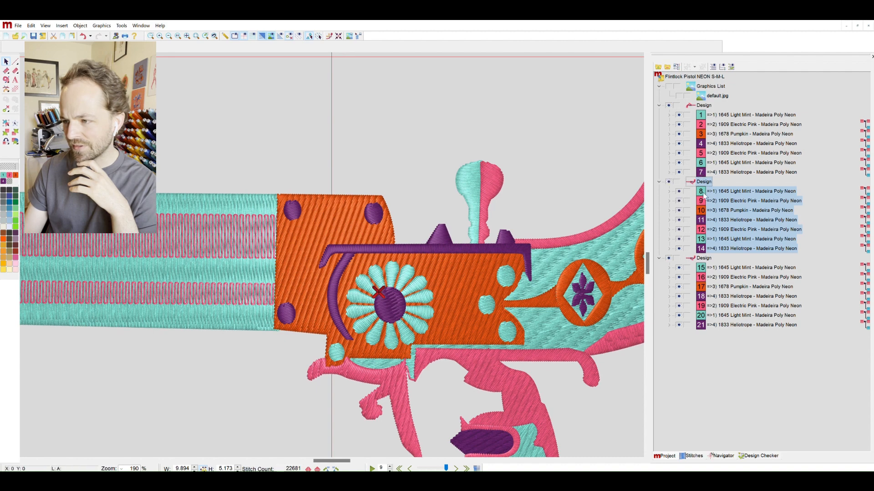
left_click(706, 258)
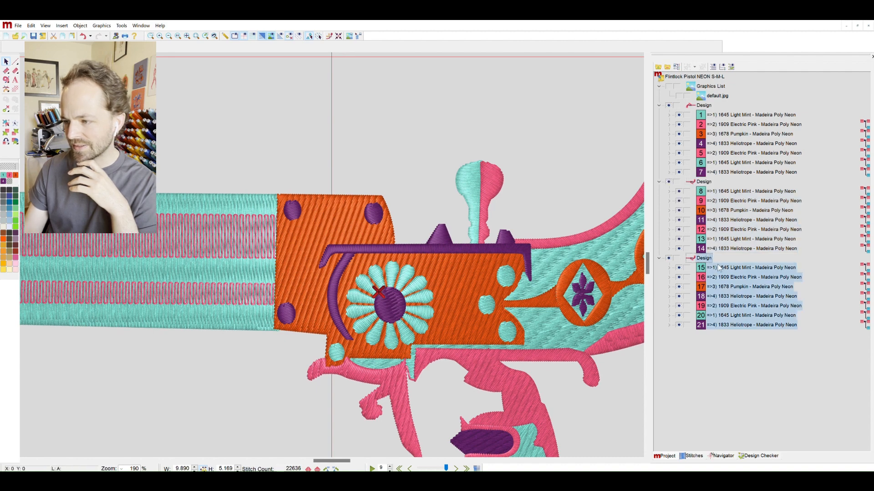
key("Delete")
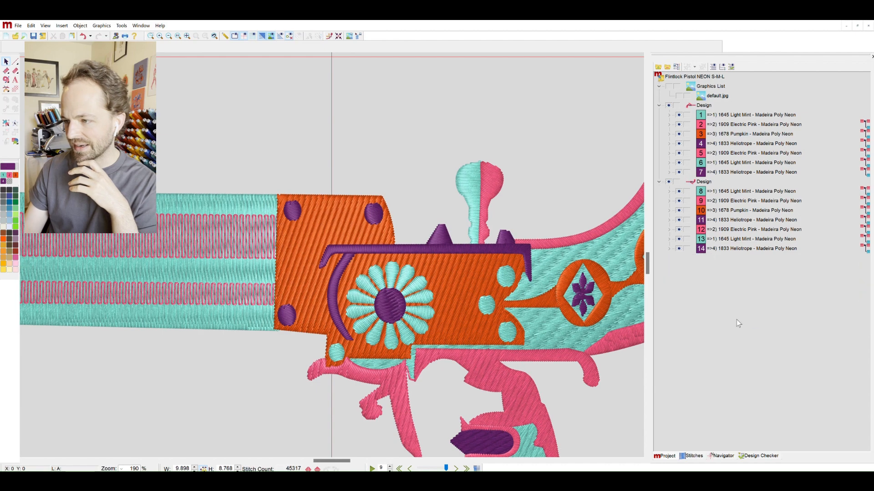
Review the objects in color block 14 and select the whole replacement pistol design, with both pistols in view.
left_click(668, 248)
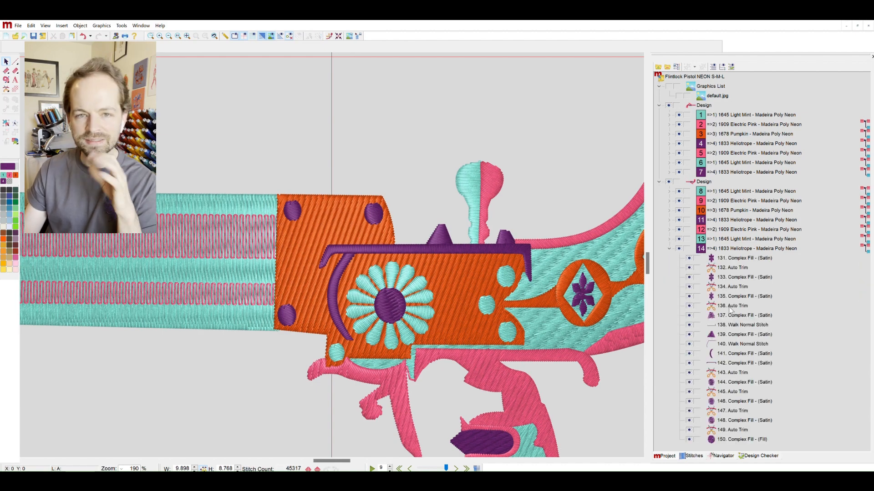
left_click(703, 181)
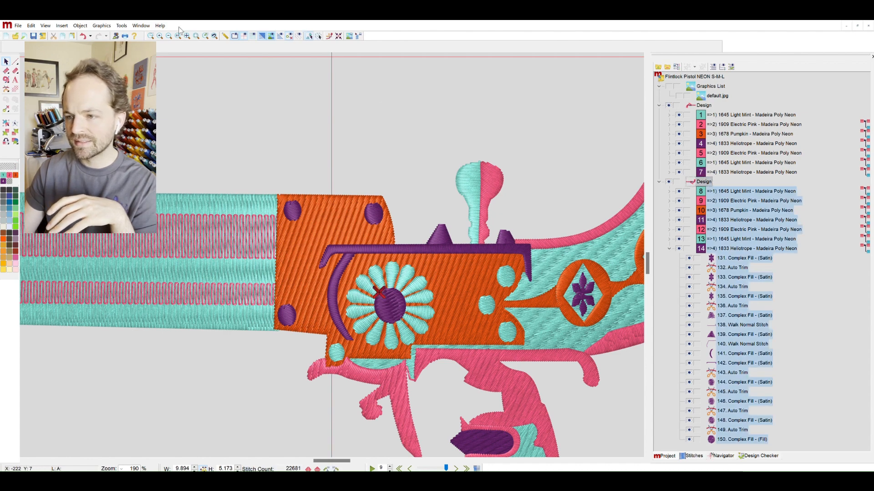
left_click(169, 36)
left_click(169, 36)
left_click(169, 36)
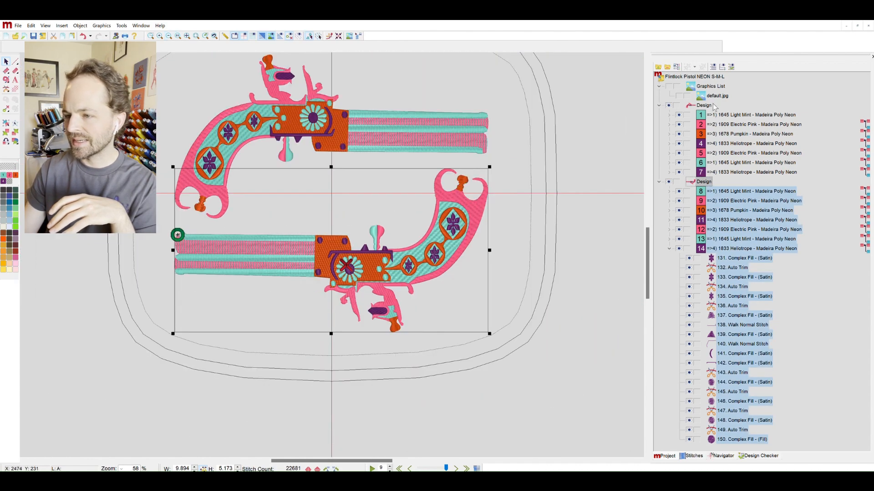
Hide the first pistol's color blocks except Light Mint block 1, and expand that block's object list.
left_click(703, 98)
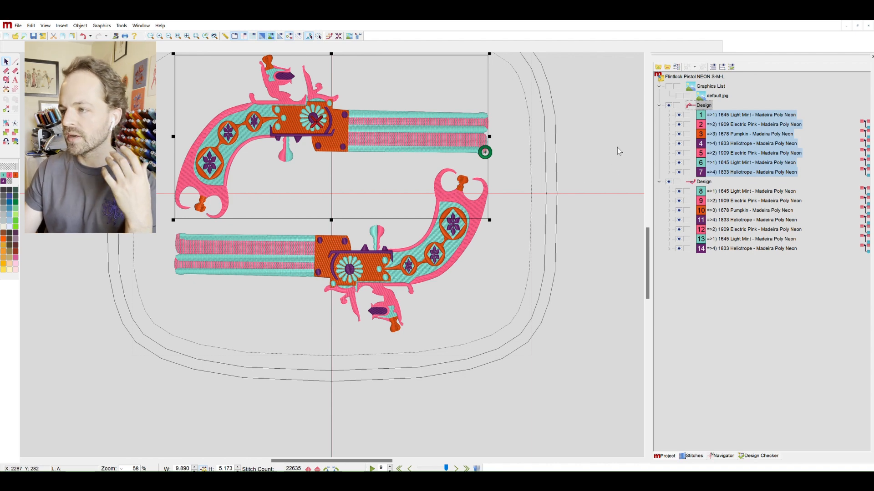
left_click(669, 112)
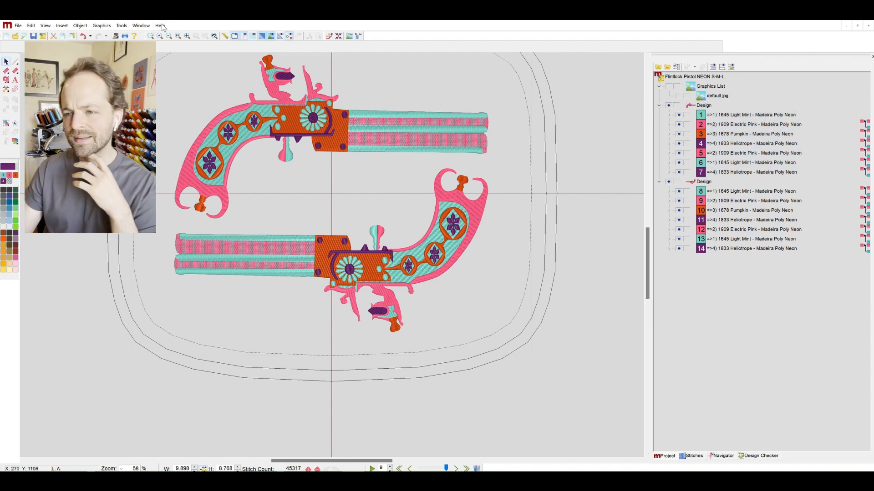
left_click(178, 36)
scroll(279, 132, "up", 3)
scroll(278, 132, "up", 1)
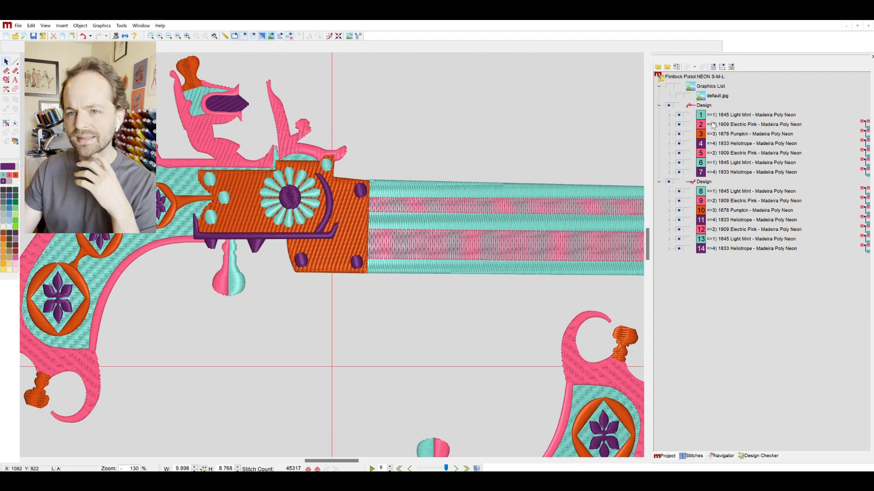
left_click(216, 36)
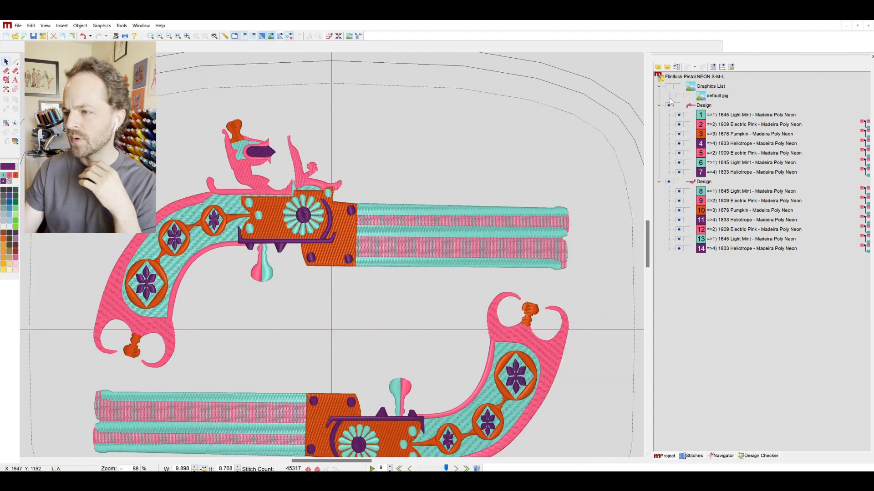
left_click(668, 105)
left_click(678, 115)
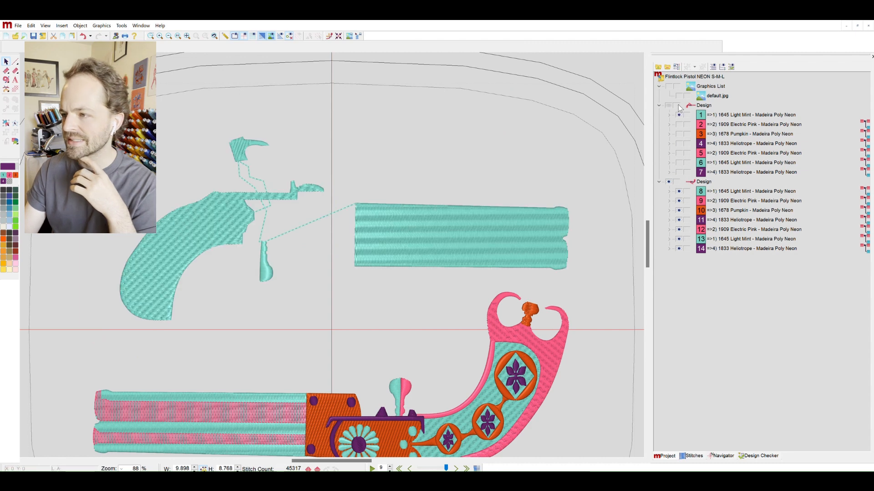
left_click(669, 115)
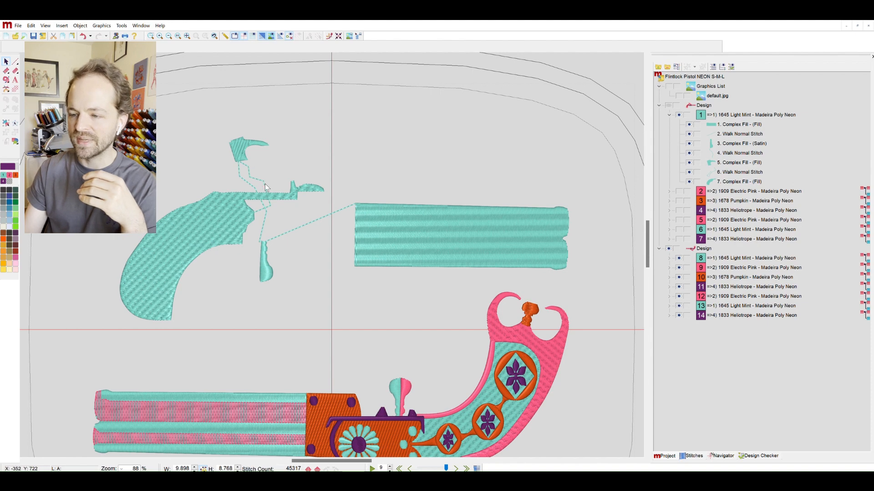
Show the first pistol's Electric Pink color block 2 as well and expand its object list.
scroll(293, 201, "down", 5)
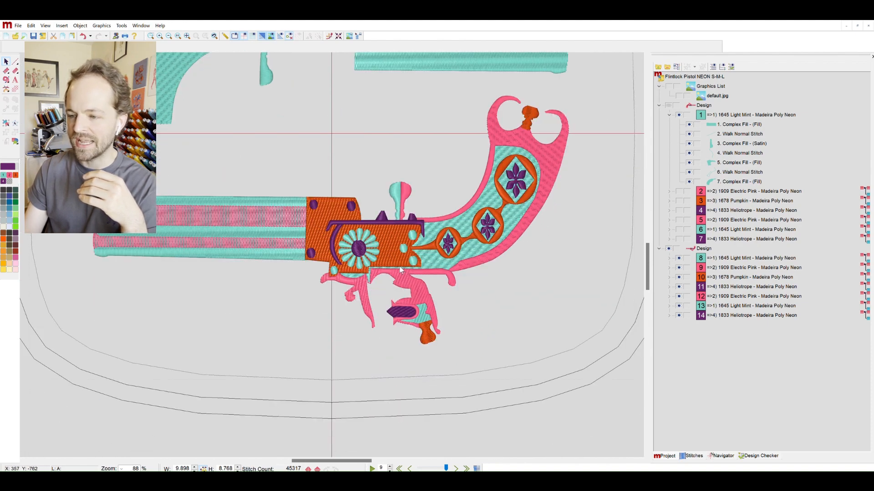
scroll(283, 213, "up", 4)
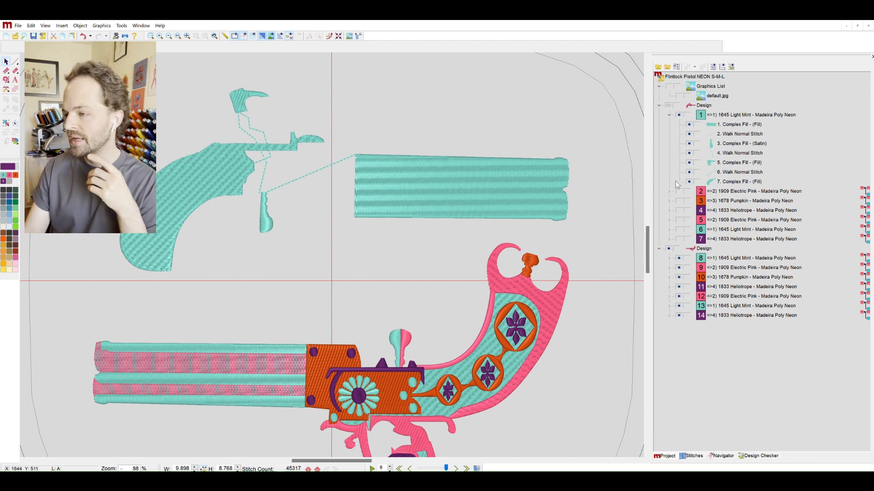
left_click(669, 191)
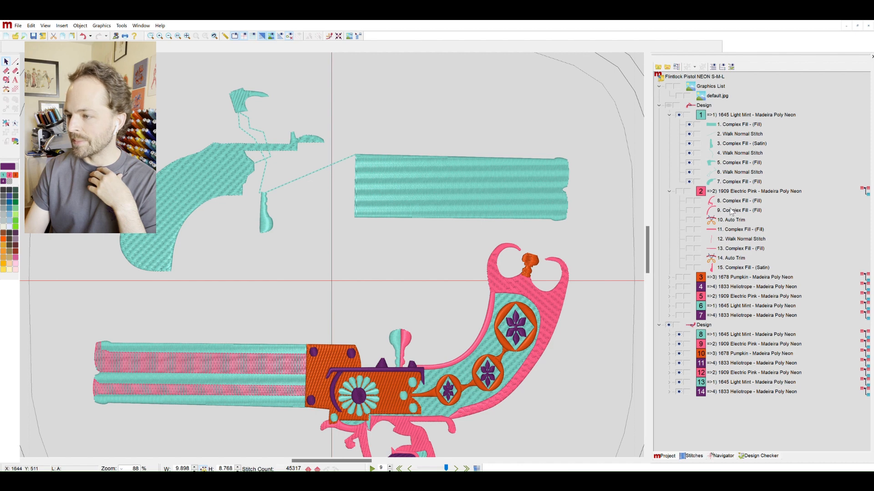
left_click(678, 190)
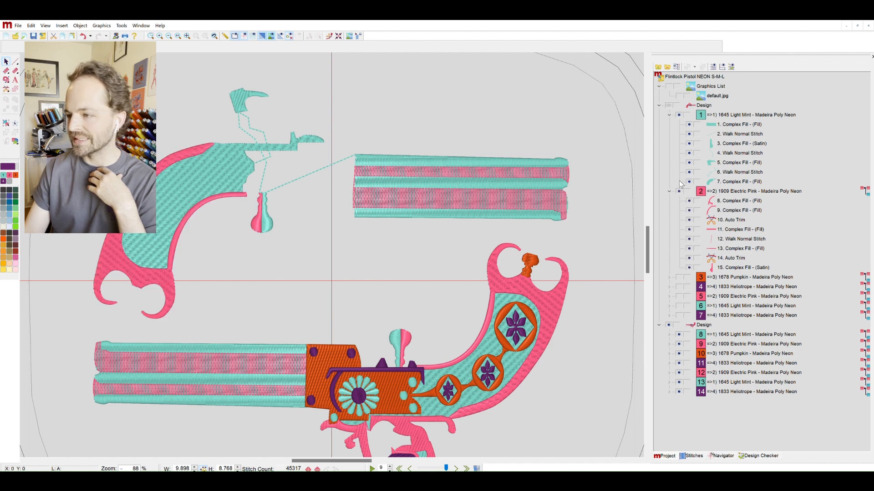
Resequence the pink trigger satin fill to stitch directly after the thin curved grip fill in color block 2.
left_click(727, 199)
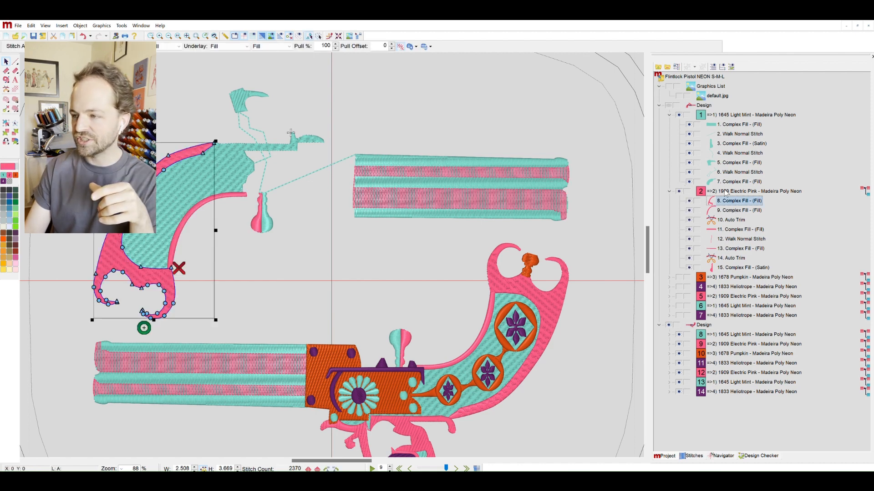
left_click(727, 208)
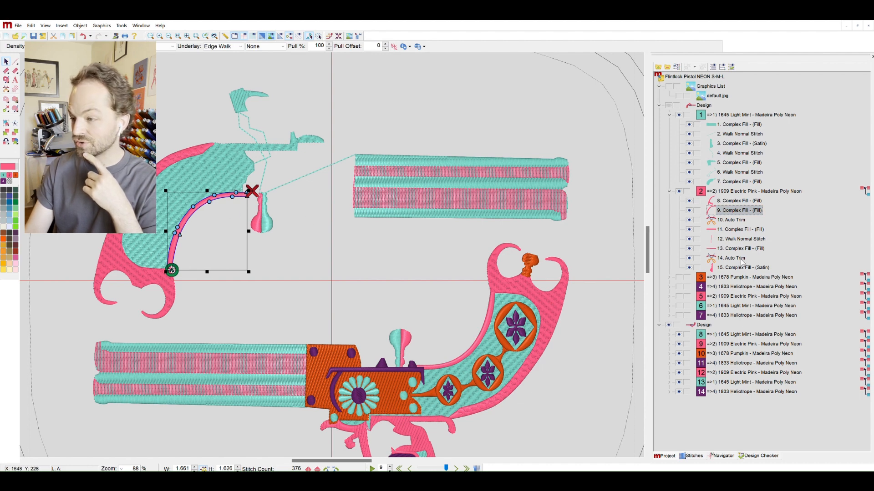
left_click_drag(737, 268, 744, 211)
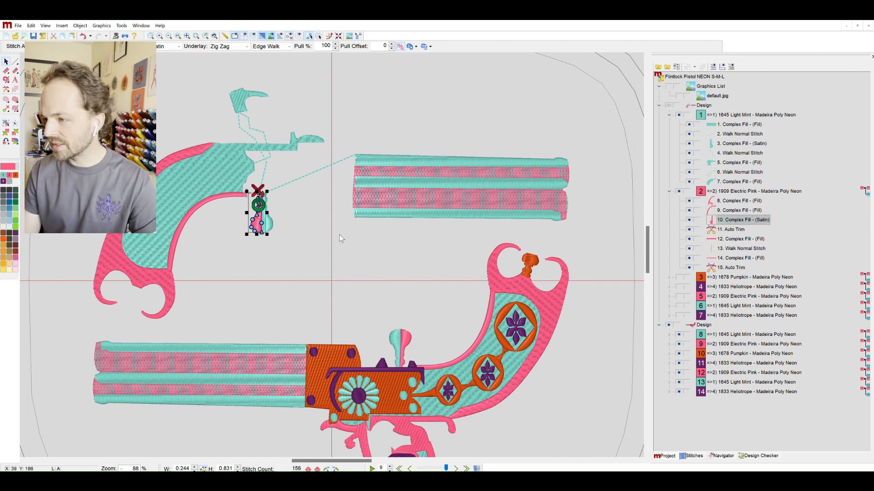
Draw a normal walk stitch after the thin curved grip fill, connecting its trigger-side end to the pink trigger satin.
left_click(725, 209)
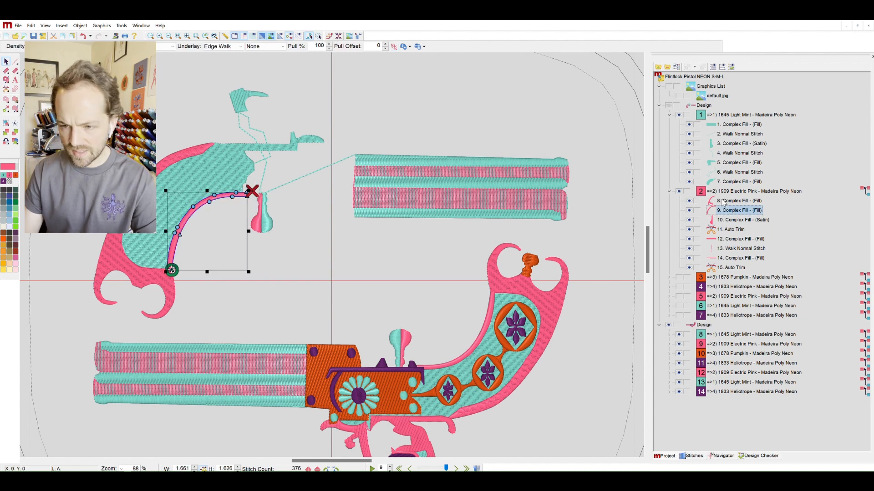
left_click(277, 224)
left_click(171, 270)
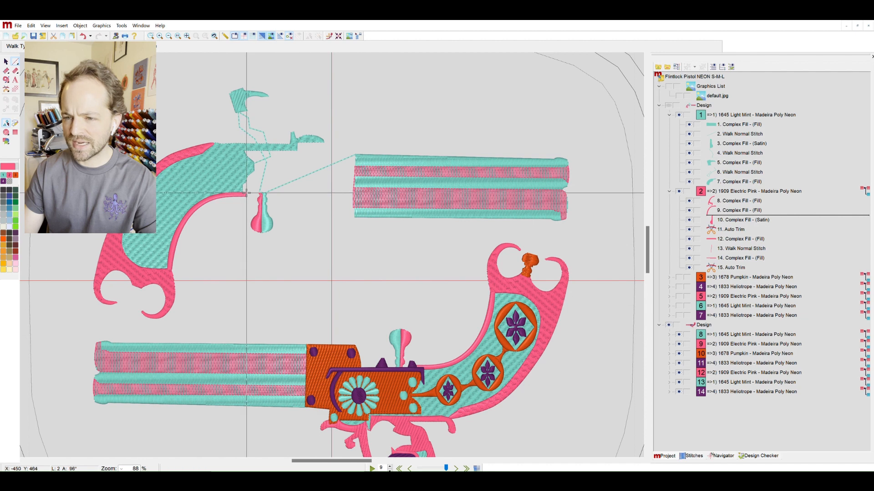
left_click(247, 193)
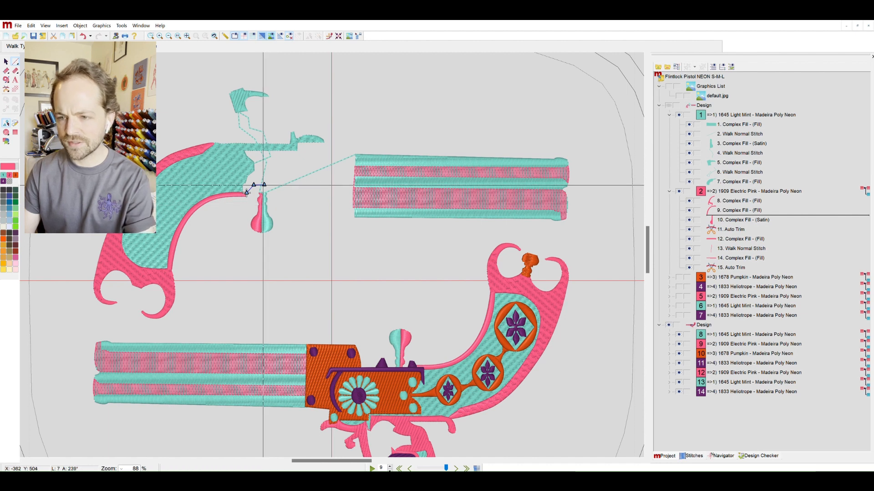
key("BackSpace")
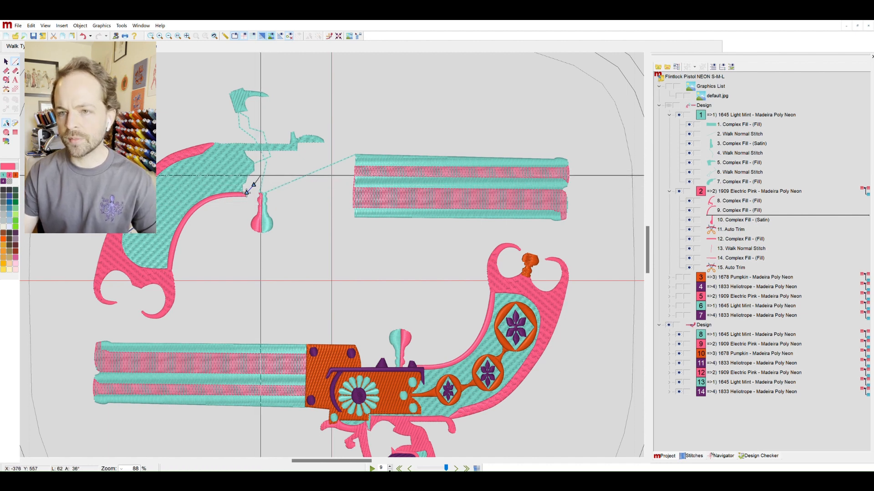
key("BackSpace")
left_click(160, 35)
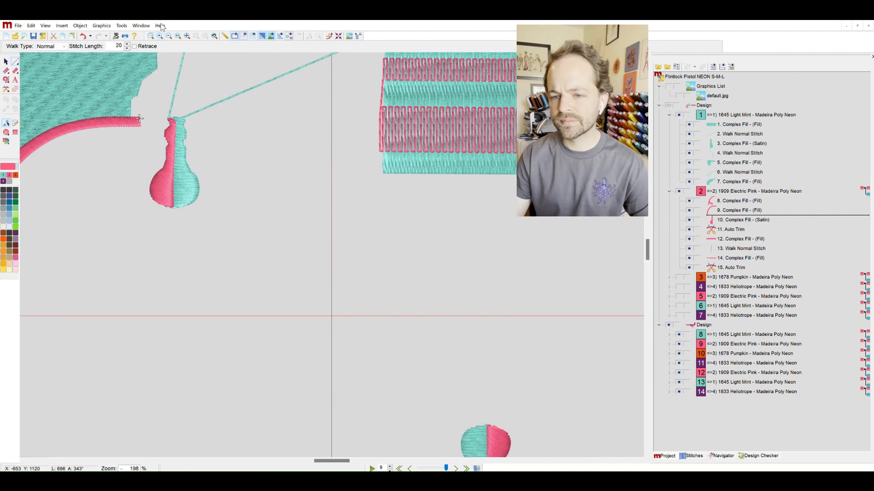
left_click(160, 35)
scroll(233, 107, "up", 3)
scroll(233, 106, "left", 1)
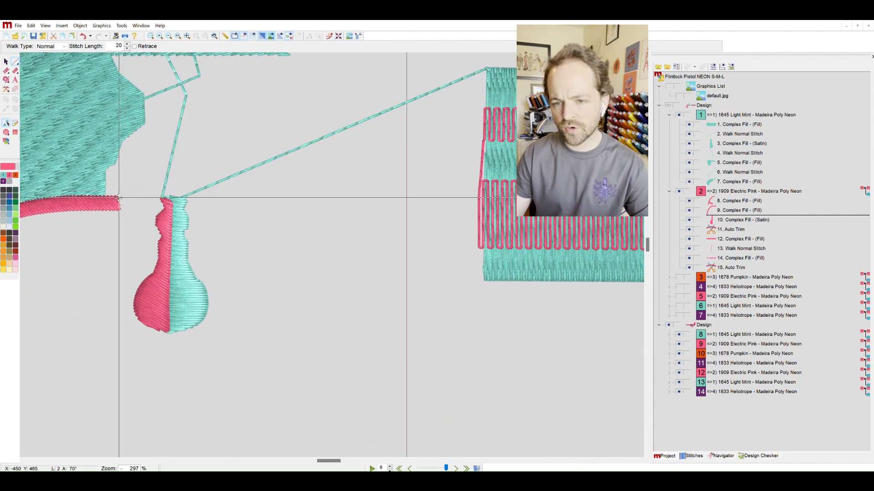
left_click(118, 198)
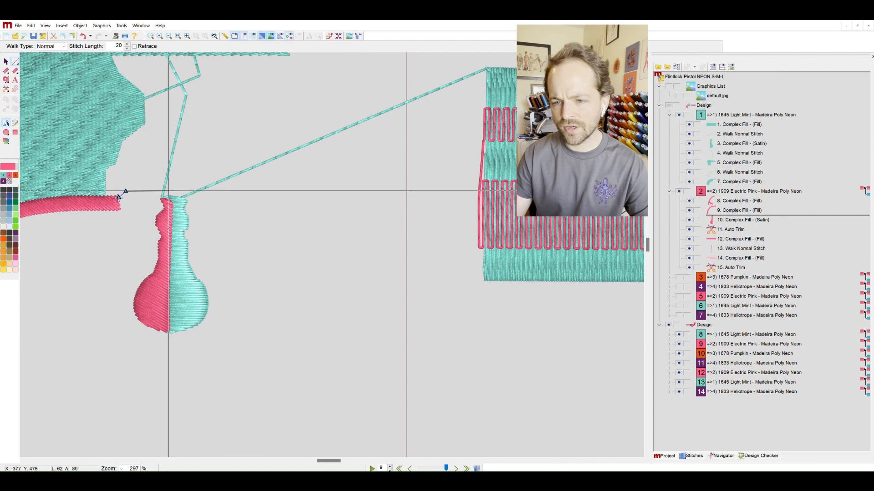
left_click(166, 191)
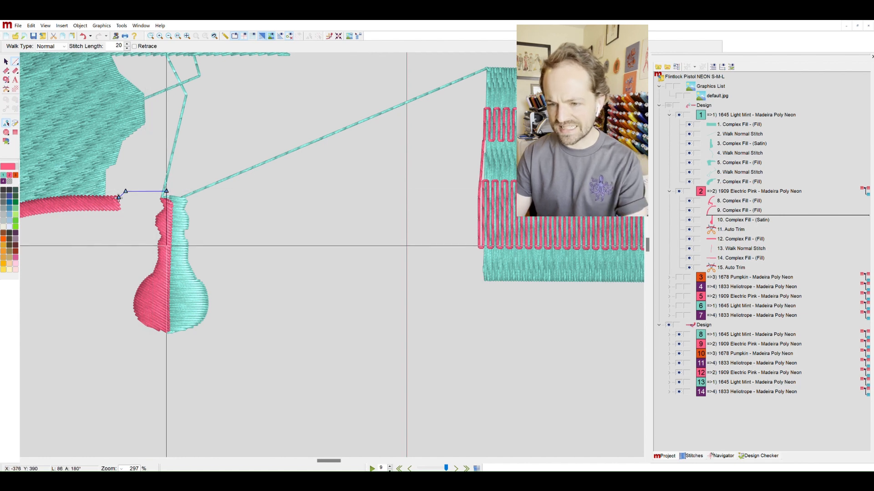
key("Return")
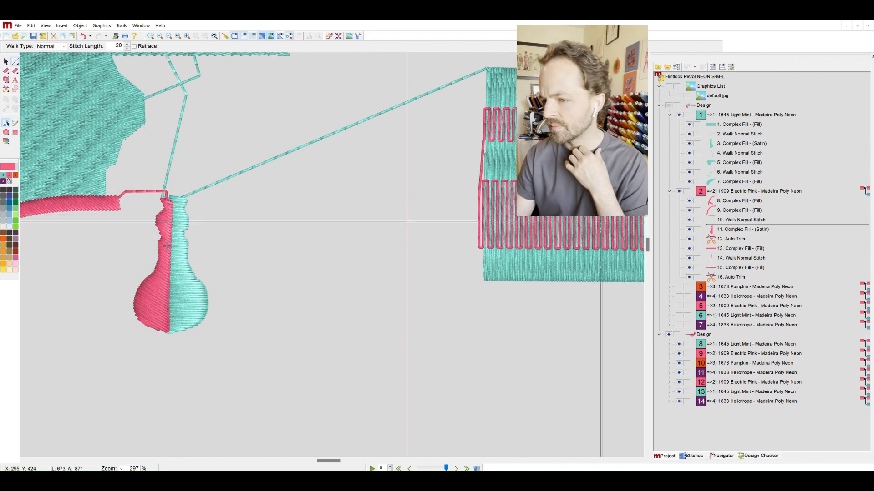
key("Escape")
Move the start point of the first pistol's lower pink barrel fill from the muzzle end to the edge nearest the trigger.
left_click(166, 246)
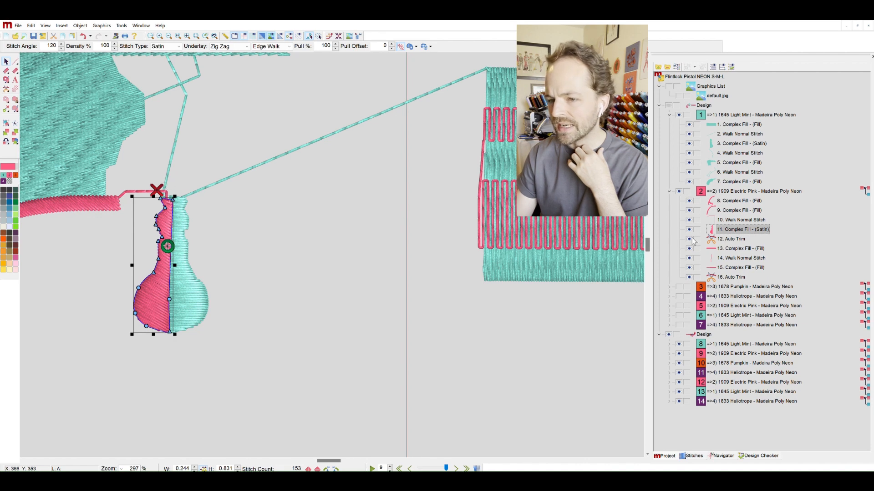
left_click(727, 247)
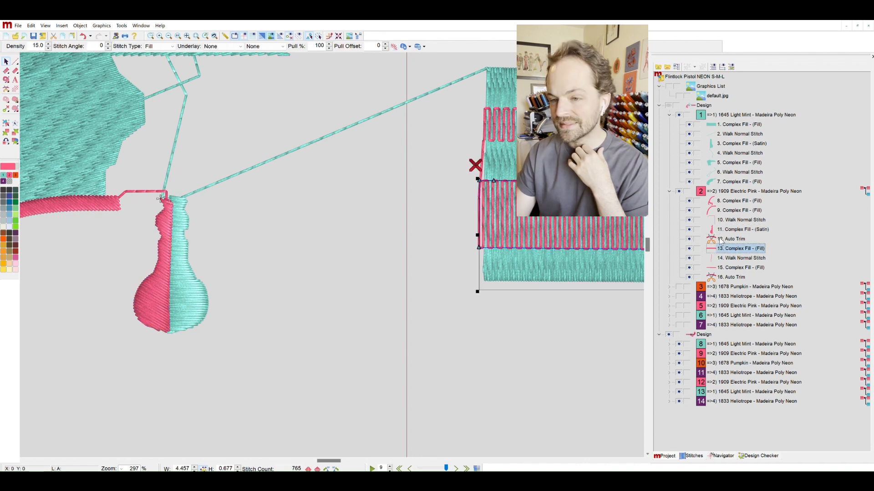
scroll(364, 267, "down", 10)
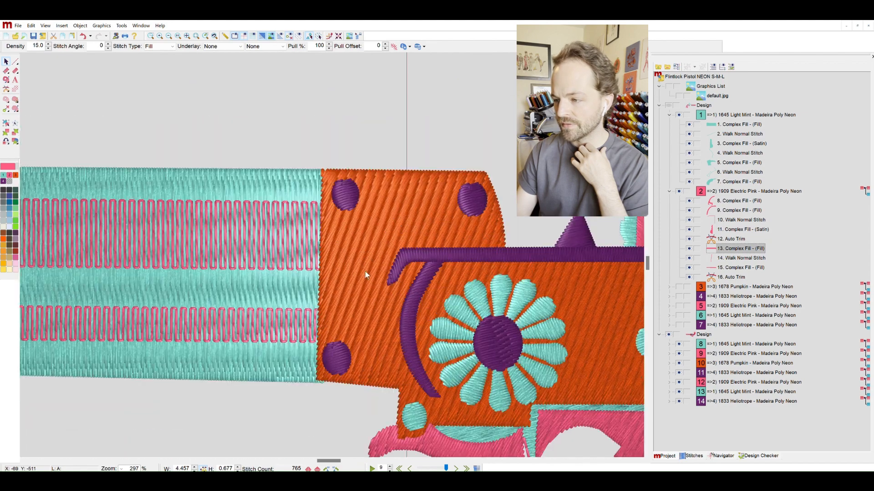
scroll(389, 265, "up", 10)
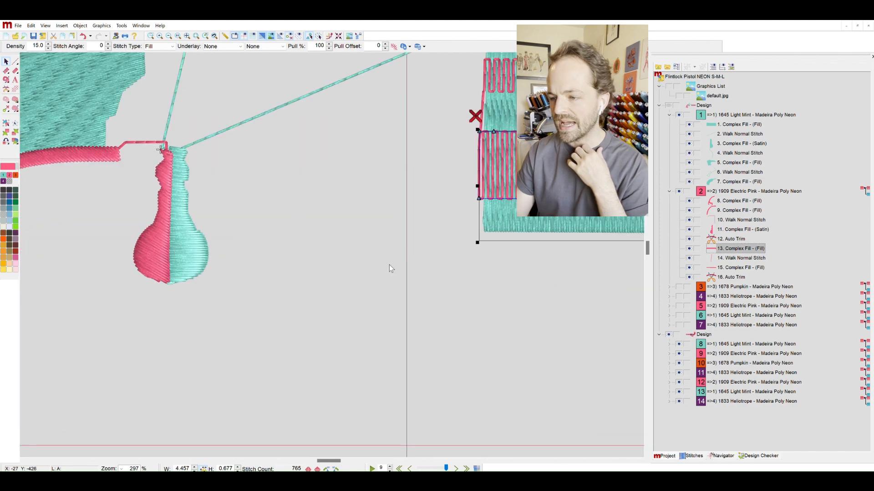
scroll(389, 266, "down", 1)
scroll(495, 273, "right", 10)
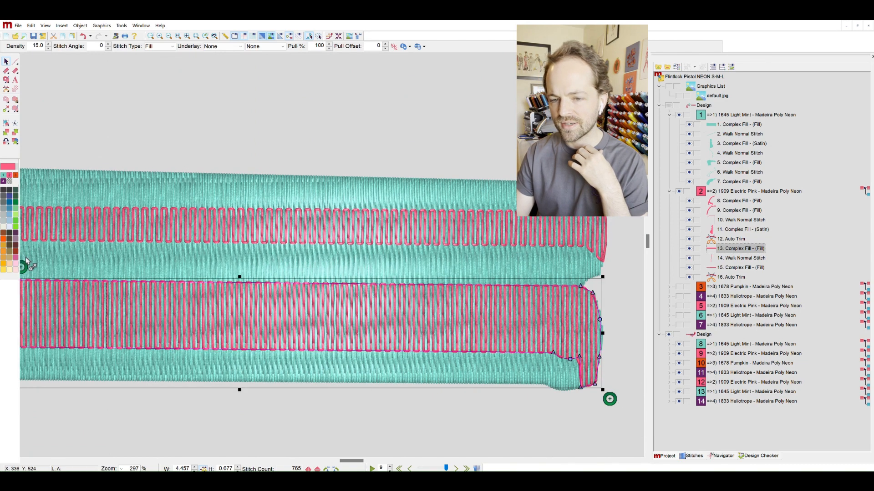
scroll(41, 258, "down", 1)
scroll(58, 254, "left", 8)
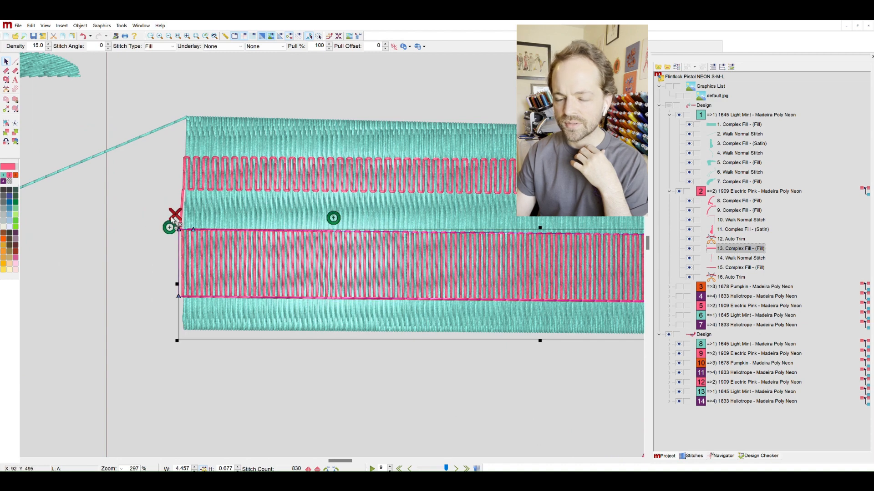
scroll(141, 231, "left", 2)
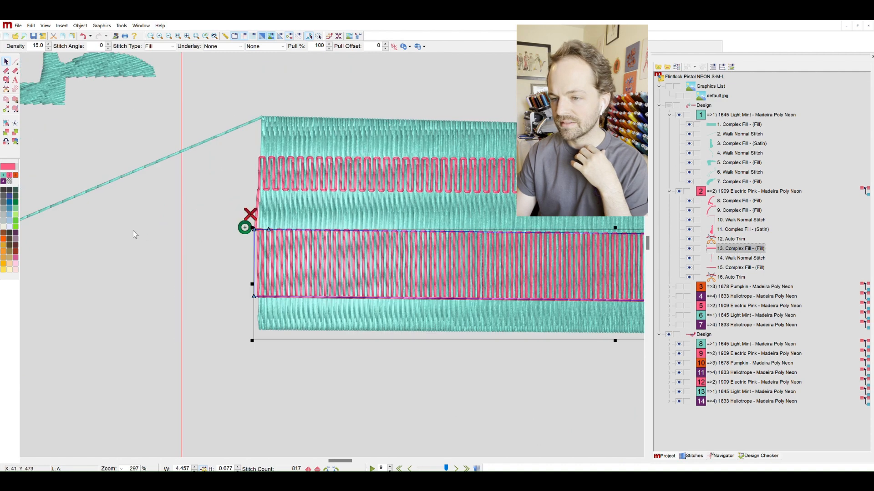
scroll(189, 228, "left", 4)
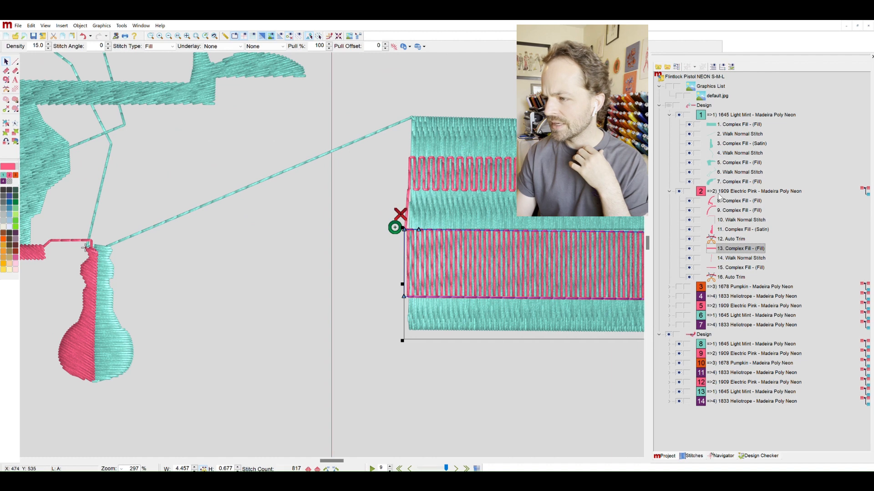
left_click(728, 229)
scroll(277, 201, "down", 1)
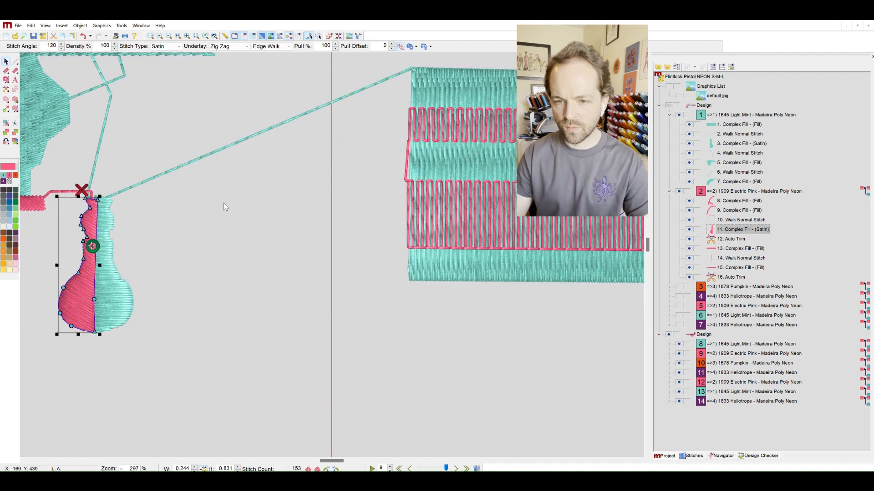
key("w")
left_click(86, 199)
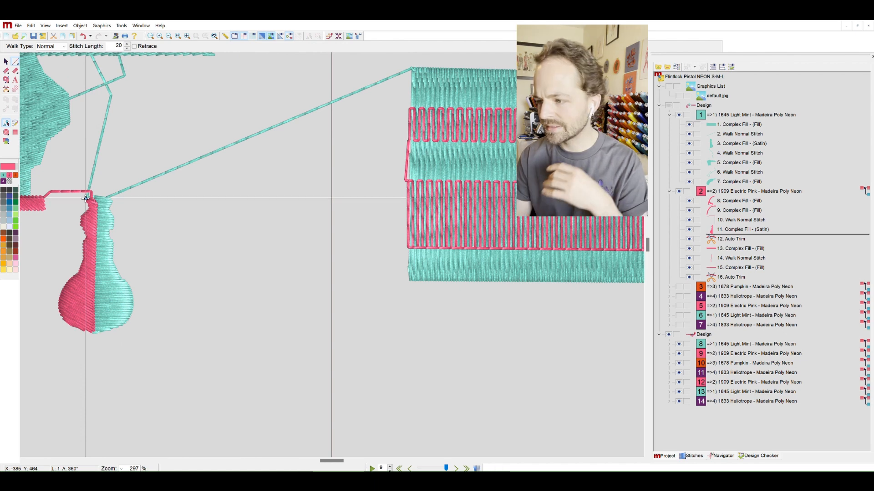
Move the pink trigger satin's end point to its barrel-side upper corner and connect it to the lower barrel fill with a normal walk stitch.
left_click(742, 229)
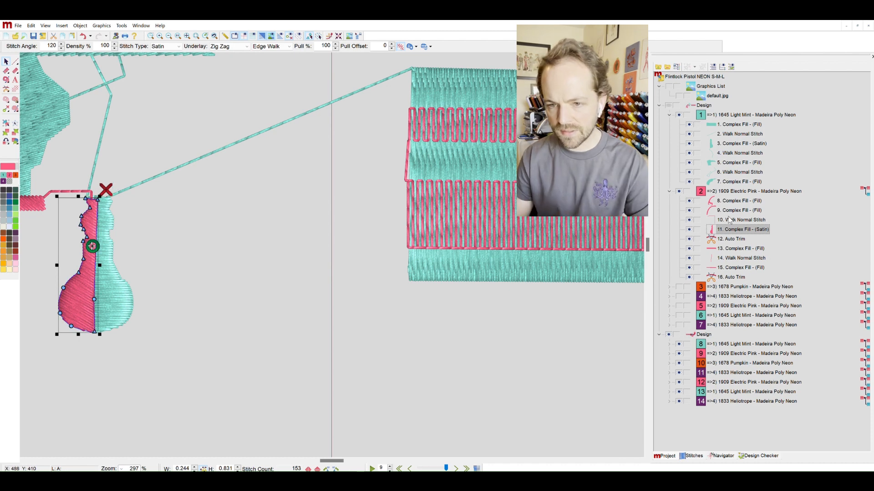
key("w")
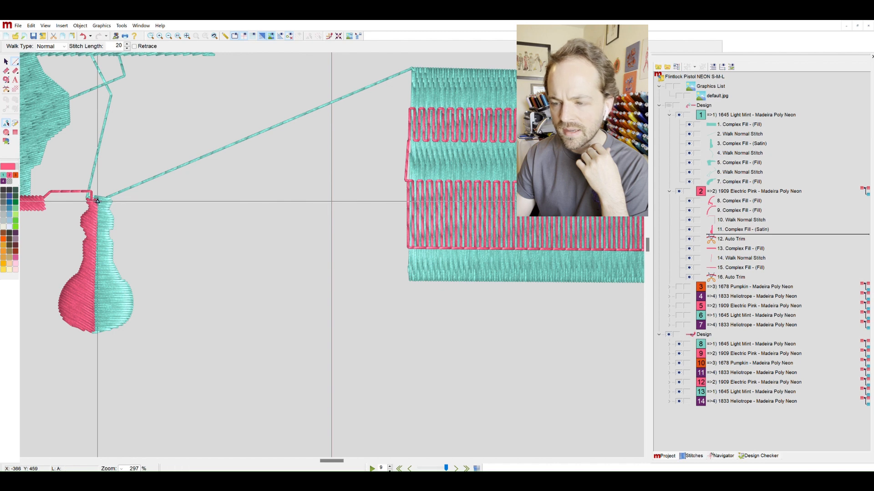
left_click(98, 200)
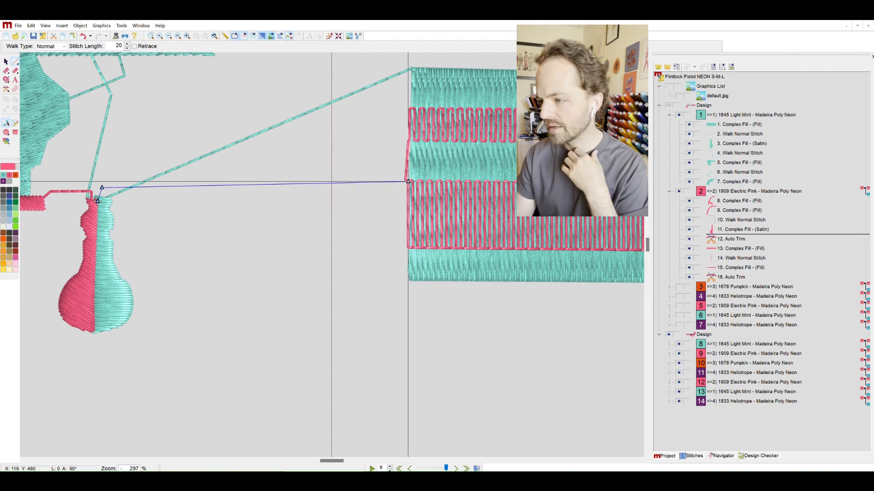
left_click(408, 182)
key("Return")
Check the two pink barrel fills and their connecting walk stitch, and remove the auto trims from Electric Pink color block 2.
left_click(758, 258)
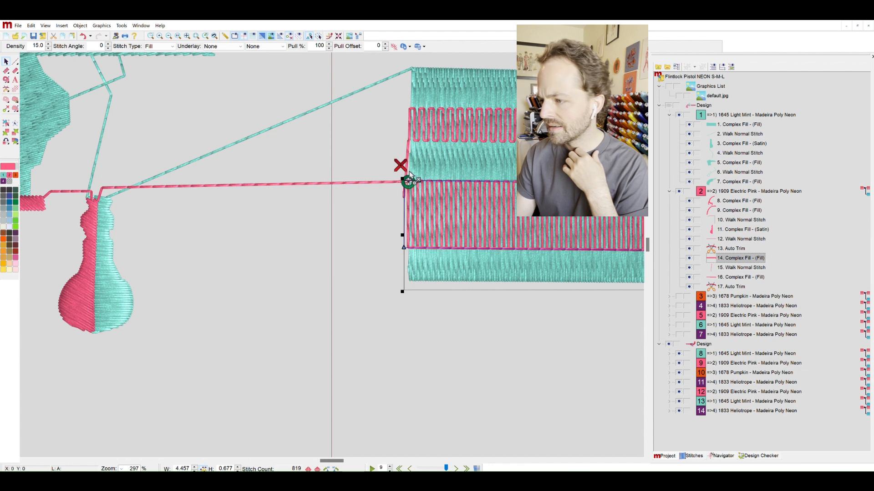
key("Down")
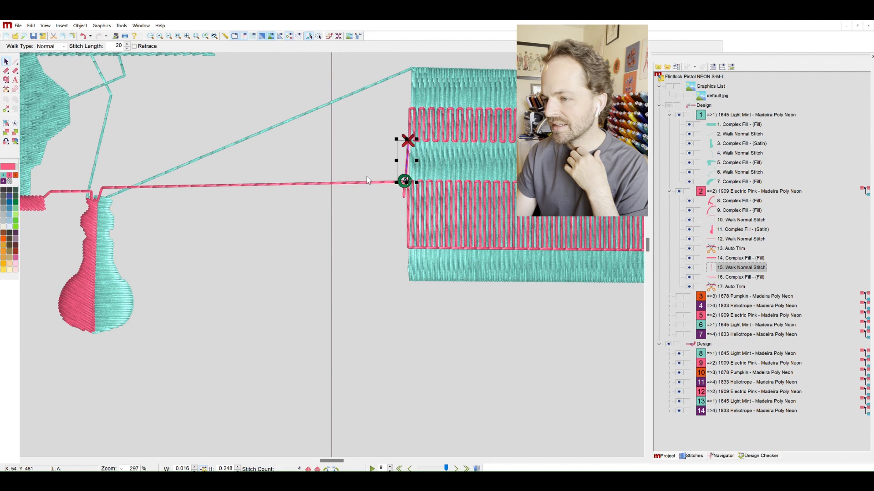
scroll(551, 296, "up", 1)
scroll(543, 304, "right", 3)
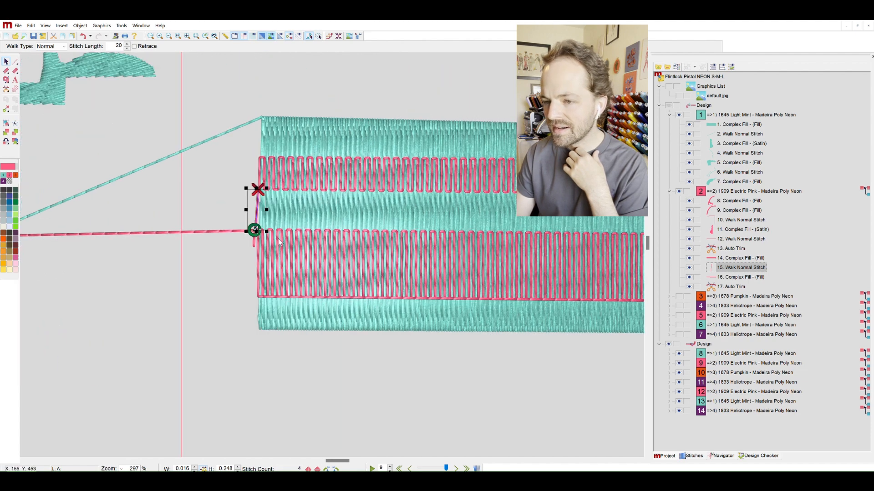
left_click(734, 276)
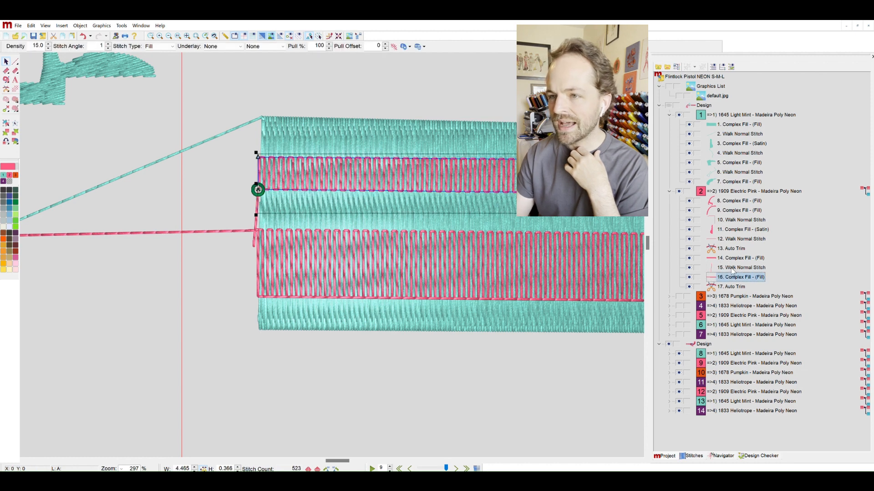
left_click(329, 34)
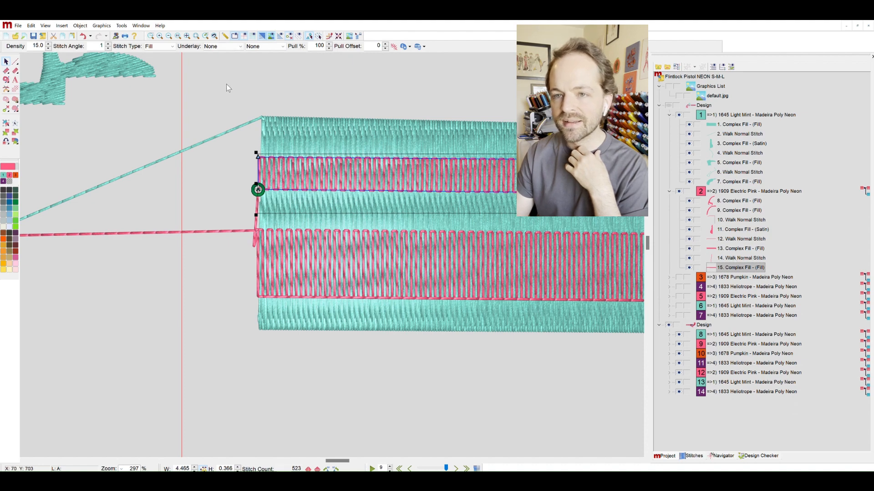
Collapse color blocks 1 and 2, and show the first pistol's Pumpkin color block 3 with its object list expanded.
scroll(167, 24, "down", 2)
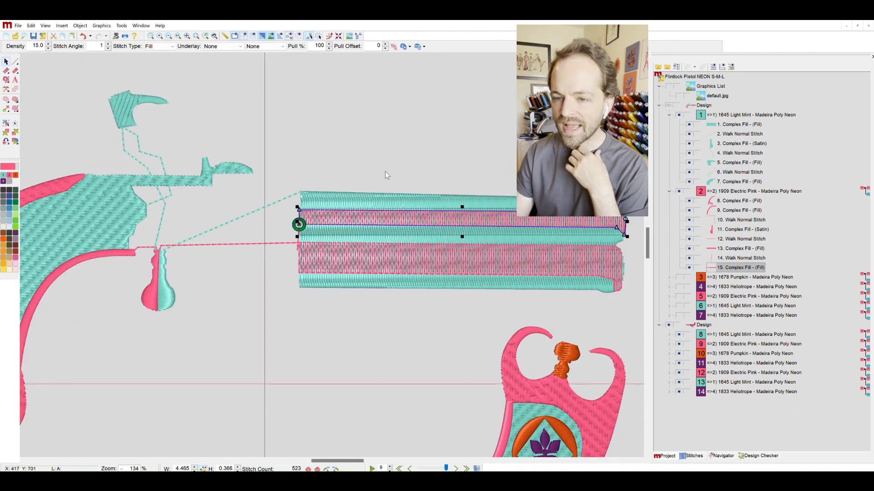
scroll(385, 171, "down", 1)
scroll(334, 185, "left", 1)
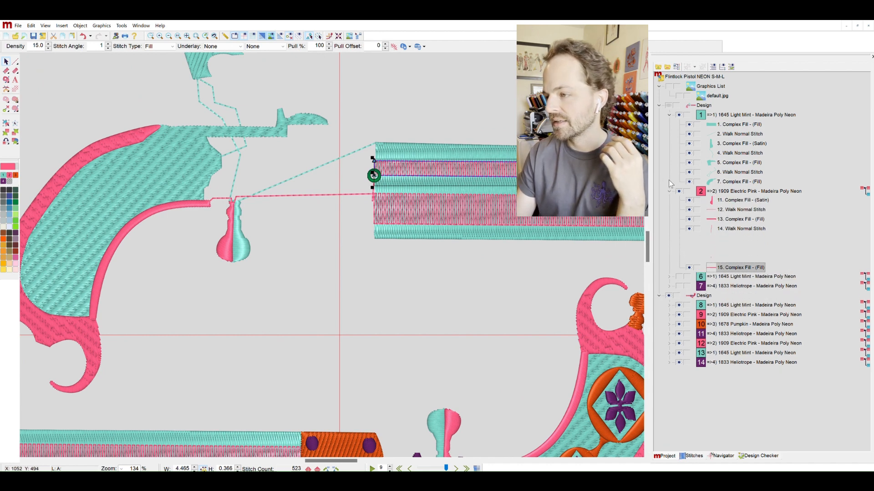
left_click(669, 191)
left_click(669, 114)
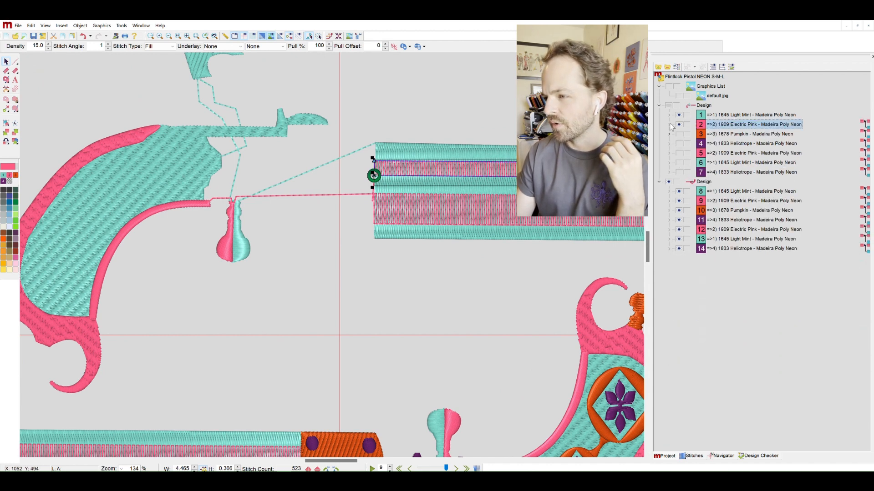
left_click(669, 134)
left_click(678, 134)
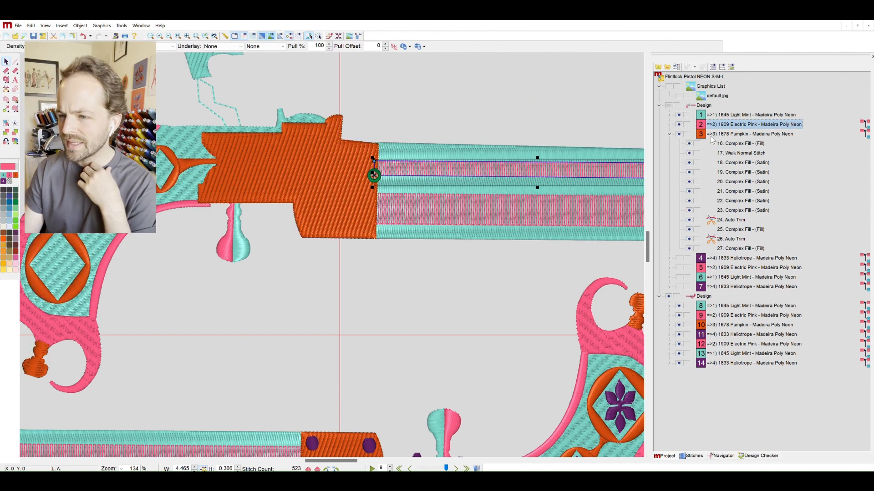
Examine the first pistol's Pumpkin objects, from the fill on top of the hammer to the grip ornaments and the butt finial.
scroll(479, 191, "up", 3)
scroll(479, 192, "down", 2)
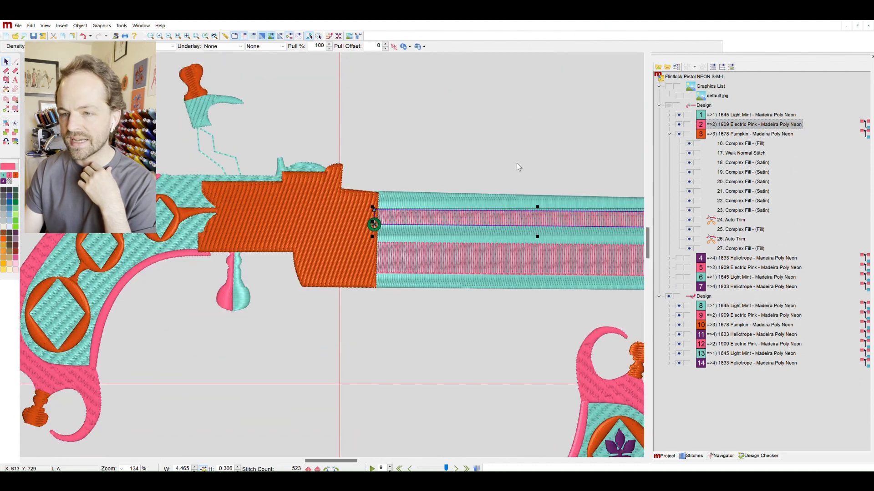
left_click(194, 80)
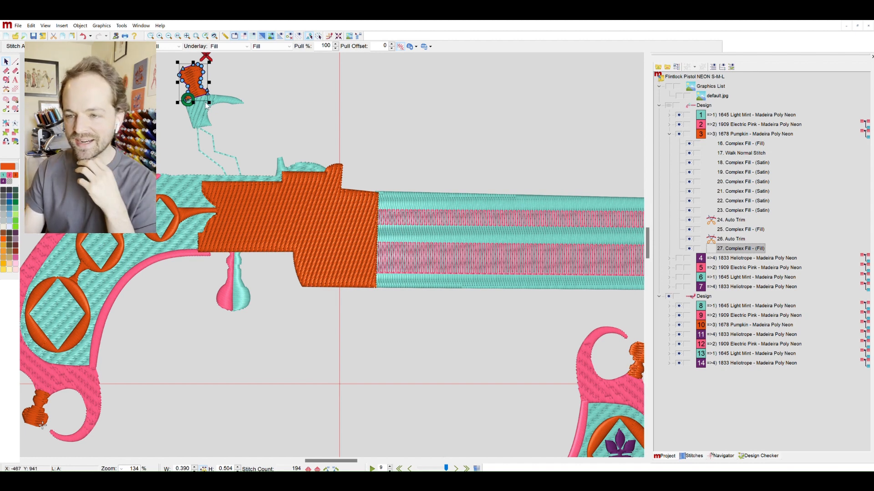
scroll(253, 147, "down", 3)
scroll(253, 147, "left", 3)
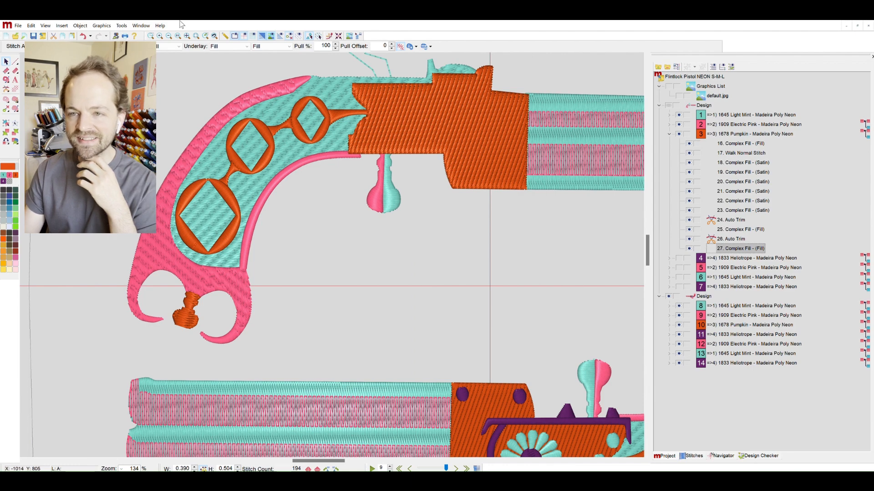
scroll(203, 182, "up", 6)
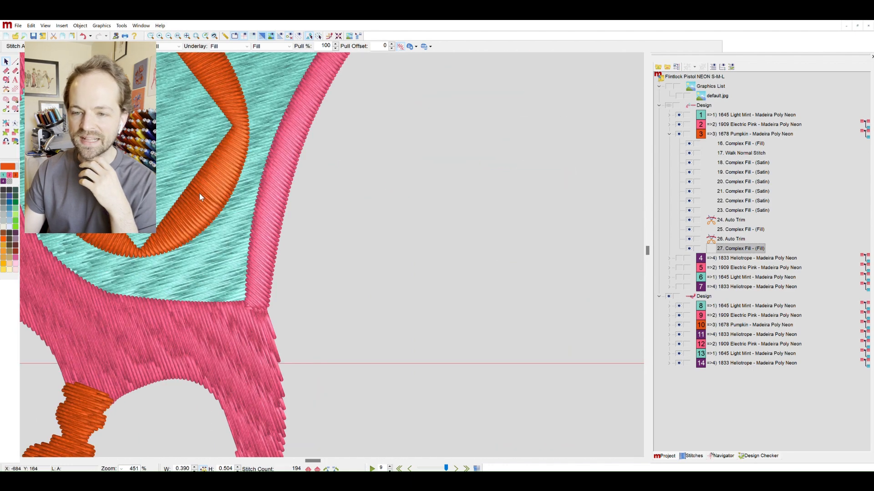
scroll(199, 193, "down", 2)
scroll(200, 193, "left", 2)
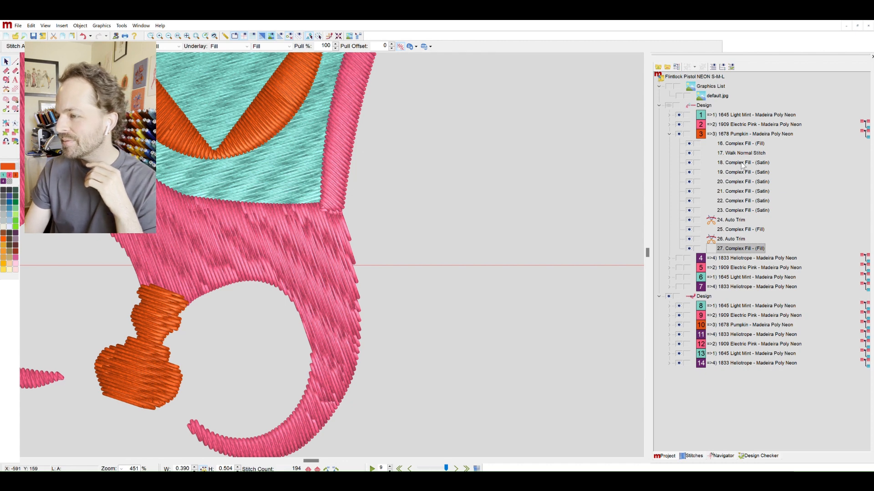
Collapse Pumpkin color block 3 and show the first pistol's Heliotrope color block 4 with its object list expanded.
left_click(669, 134)
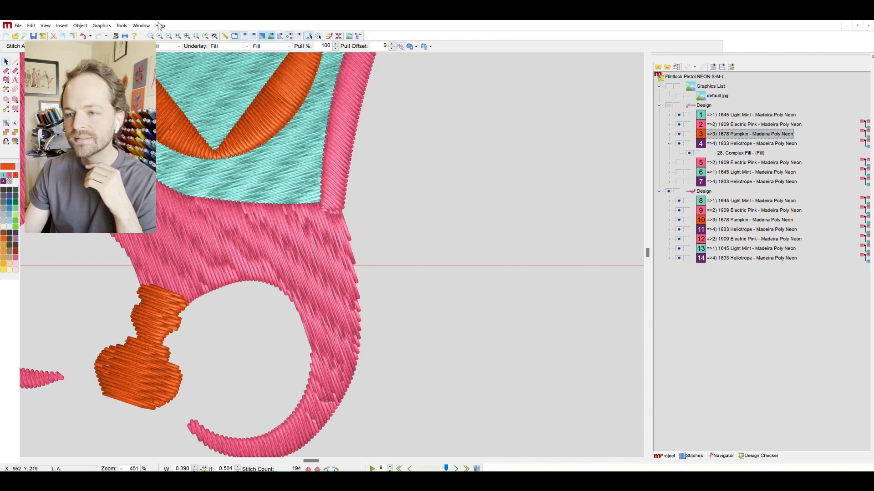
left_click(169, 35)
left_click(168, 36)
scroll(407, 127, "up", 5)
scroll(429, 131, "down", 1)
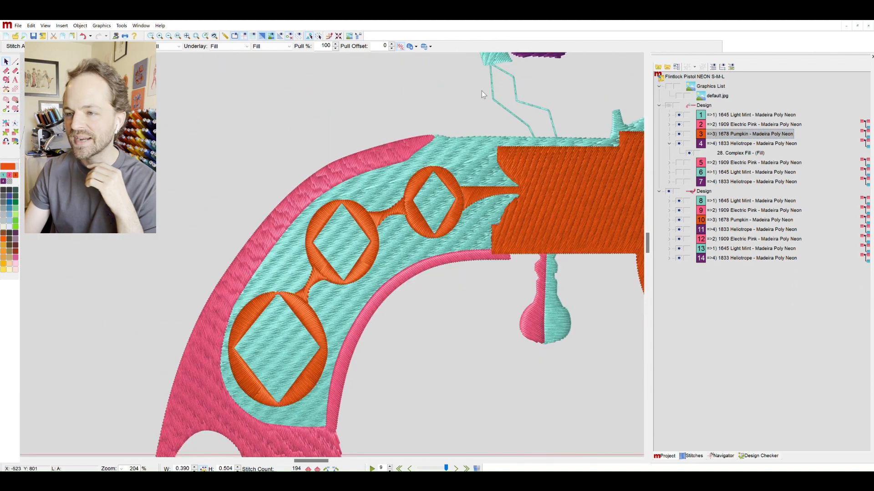
scroll(482, 94, "right", 3, "shift")
scroll(492, 106, "up", 1)
left_click(169, 35)
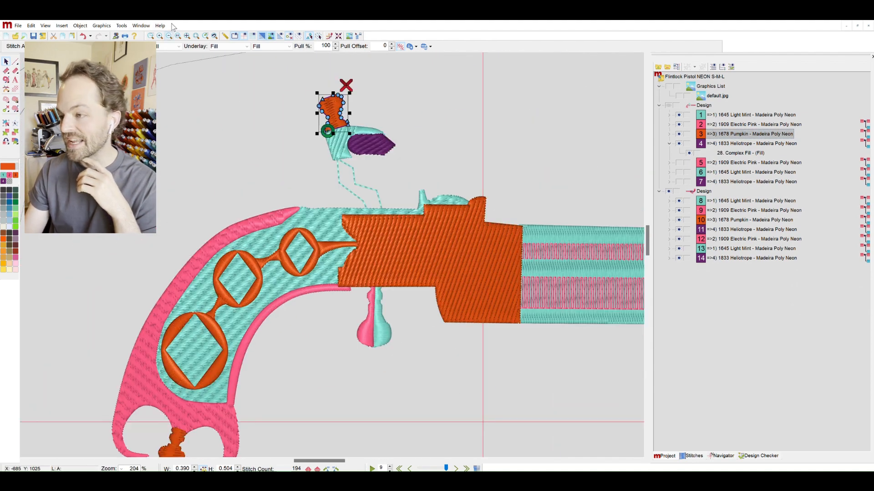
Show the first pistol's Electric Pink color block 5 and Light Mint color block 6 with their object lists expanded.
left_click(678, 163)
left_click(669, 162)
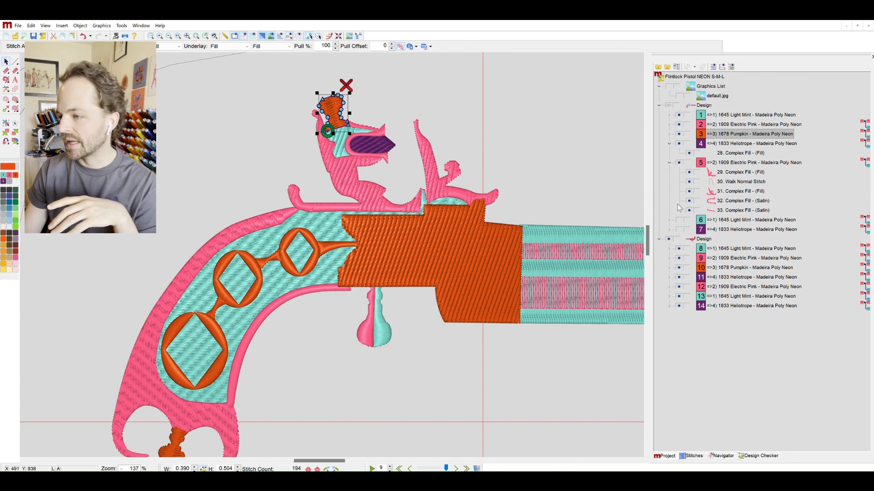
left_click(678, 220)
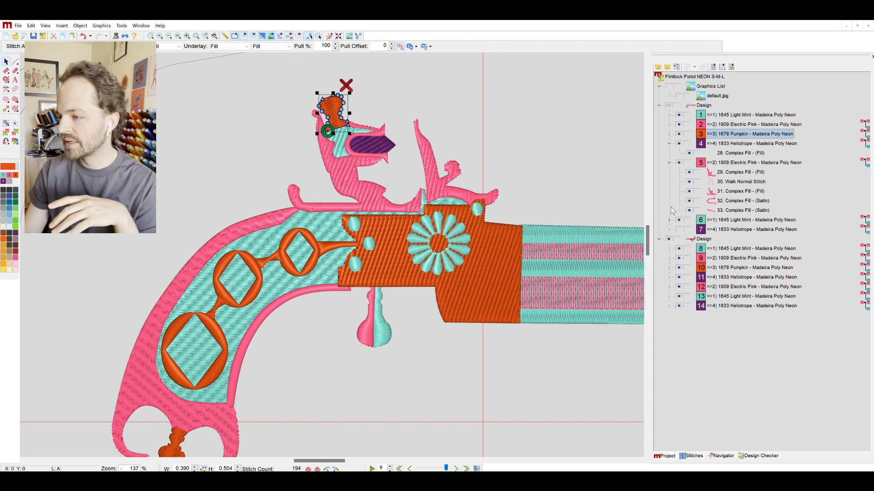
left_click(668, 220)
scroll(764, 201, "down", 2)
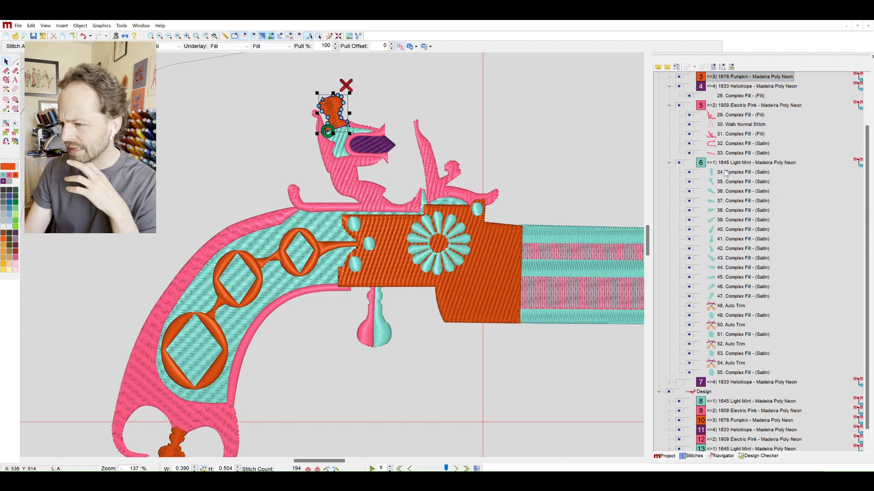
Inspect the stitching order of the Light Mint details, from the last rosette petal through the separate oval satins.
left_click(728, 296)
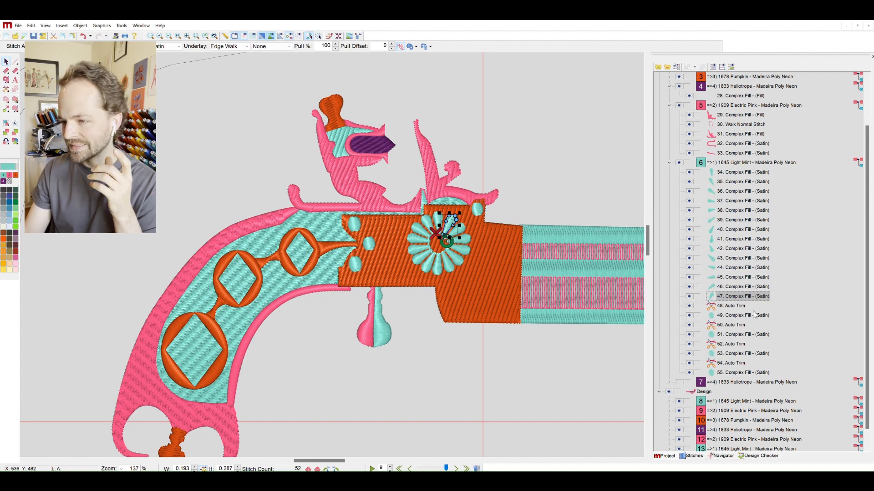
key("Tab")
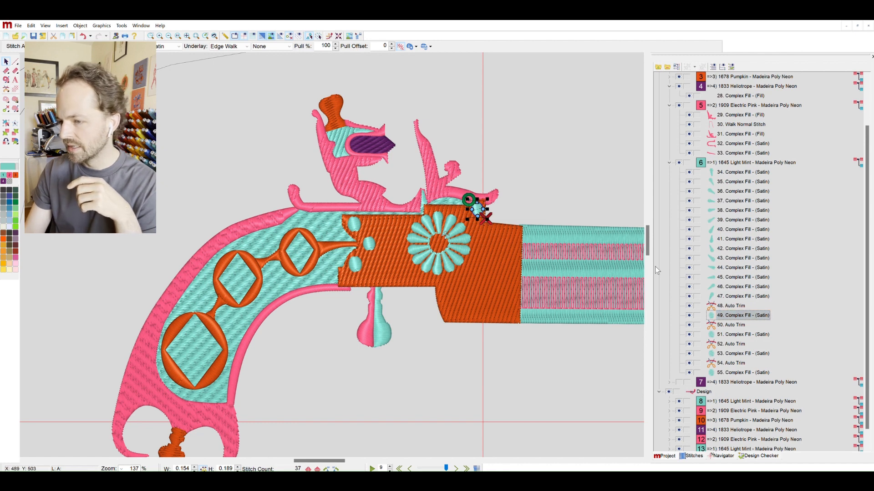
left_click(733, 334)
left_click(733, 353)
left_click(733, 373)
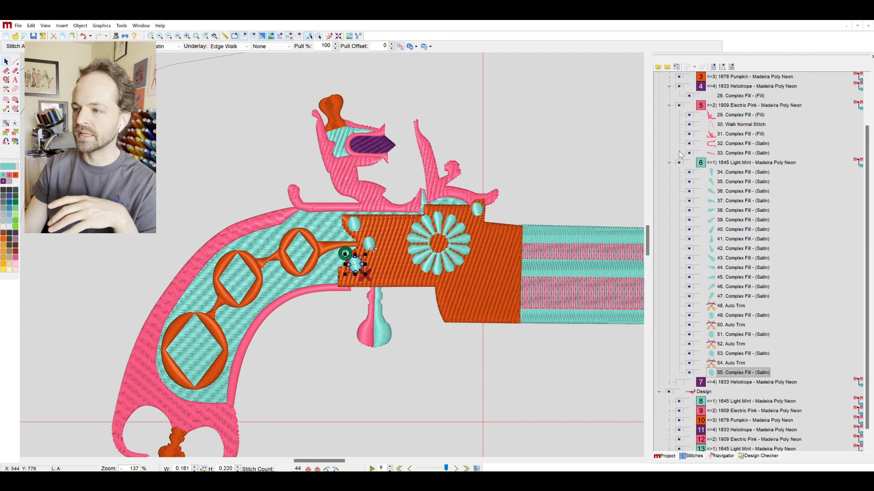
Show the first pistol's Heliotrope color block 7, review its objects, and collapse all of the pistol's color blocks.
left_click(667, 68)
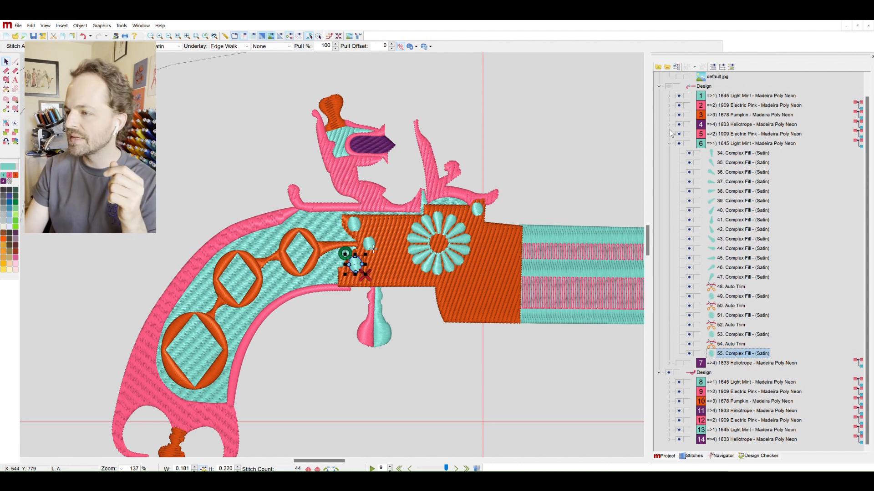
left_click(669, 143)
left_click(669, 172)
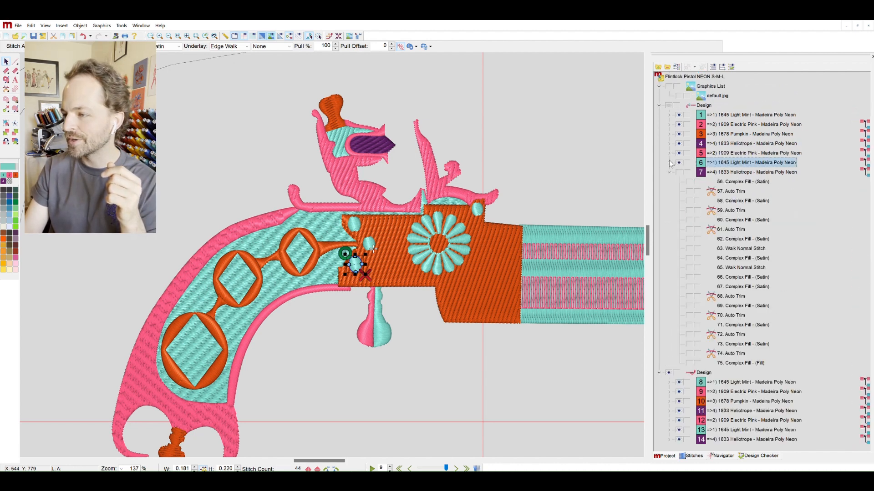
left_click(678, 172)
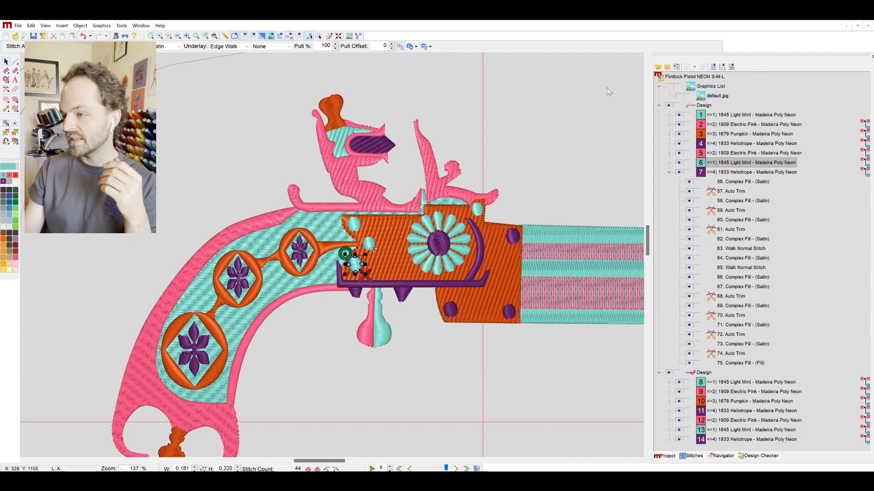
left_click(669, 172)
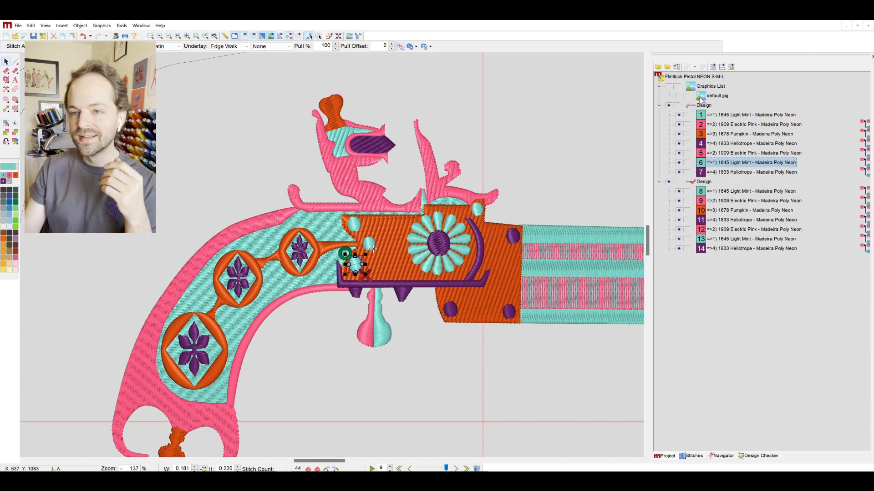
Duplicate the first pistol's complete design and select the copy.
left_click(168, 36)
left_click(168, 36)
left_click(169, 36)
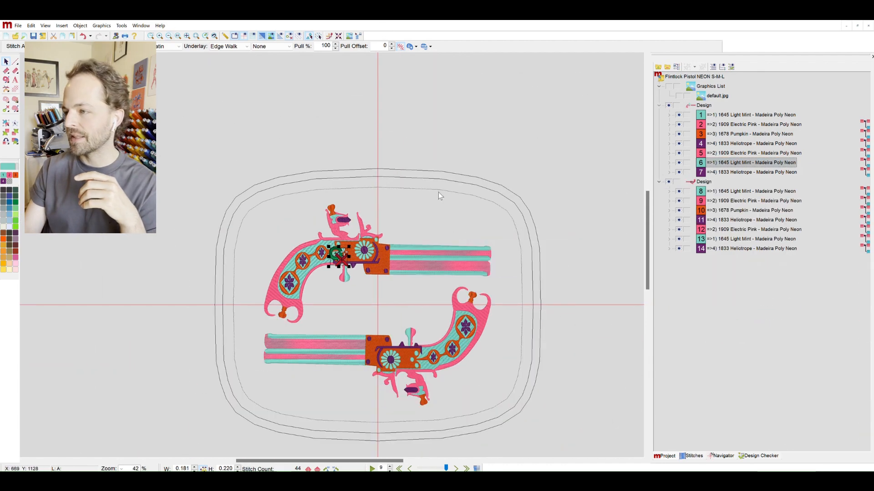
left_click(703, 105)
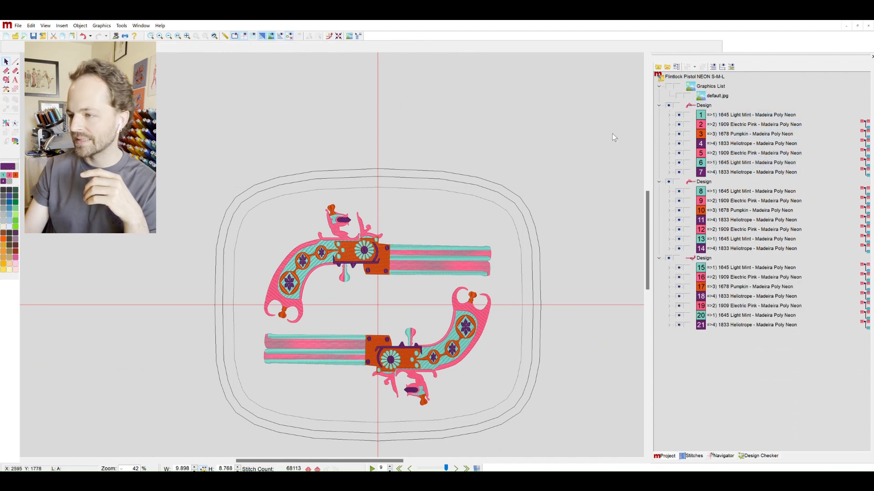
left_click(703, 182)
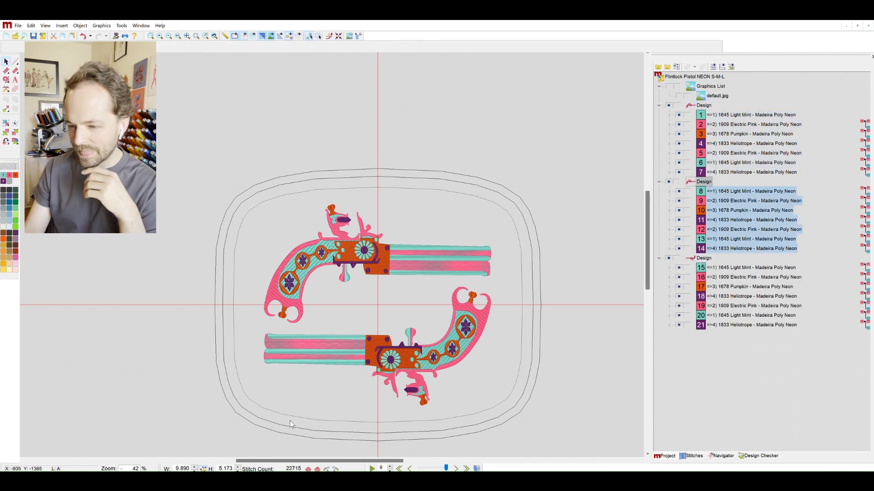
Rotate the duplicated pistol design 180 degrees so that its barrel points the opposite way to the original's.
double_click(328, 468)
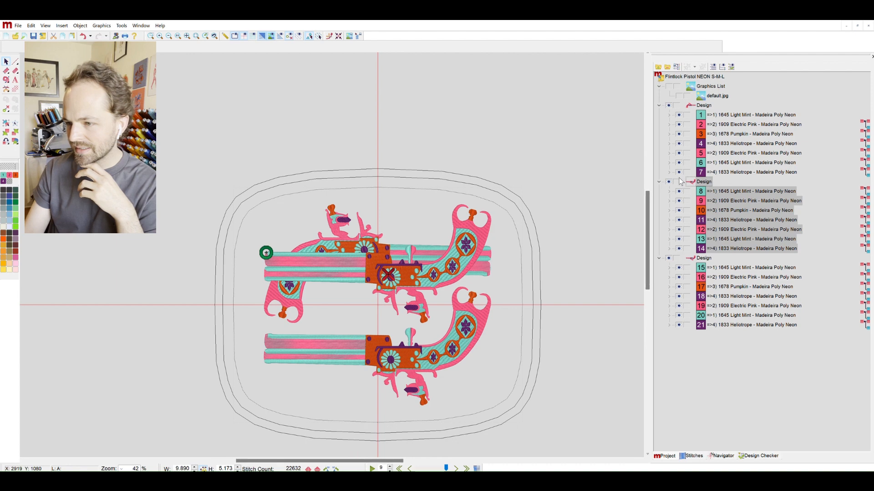
key("Escape")
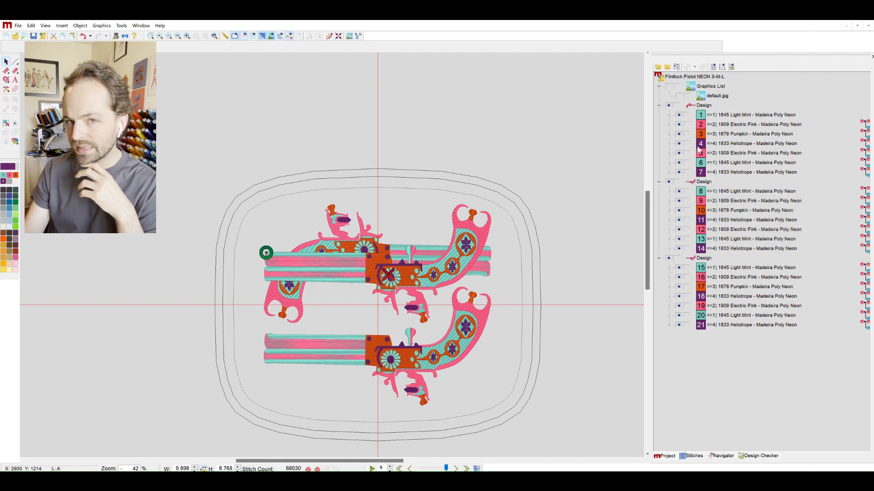
left_click(704, 182)
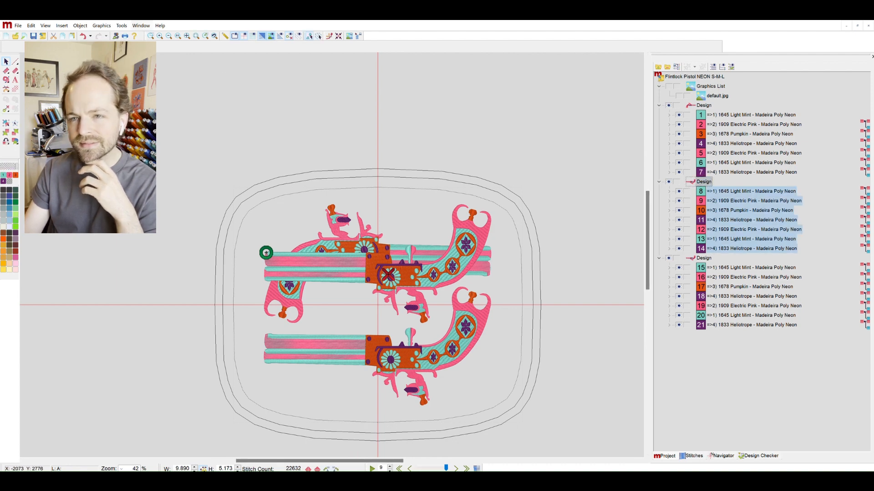
key("z")
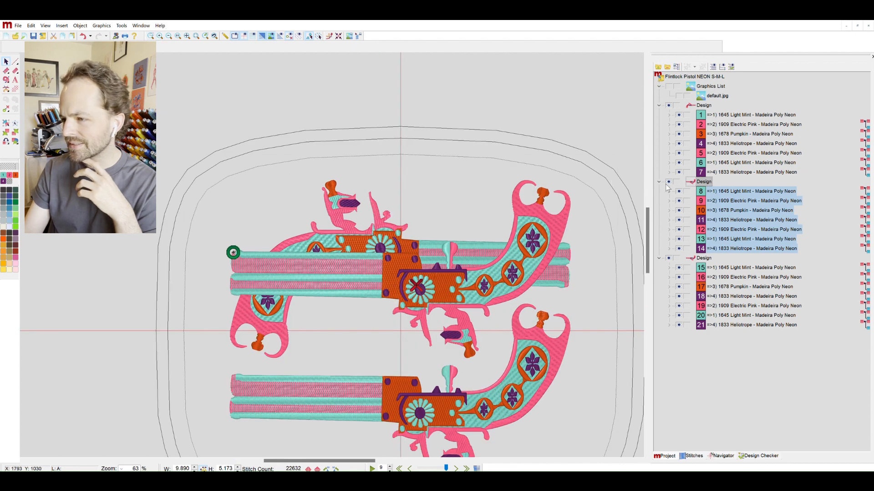
left_click(705, 105)
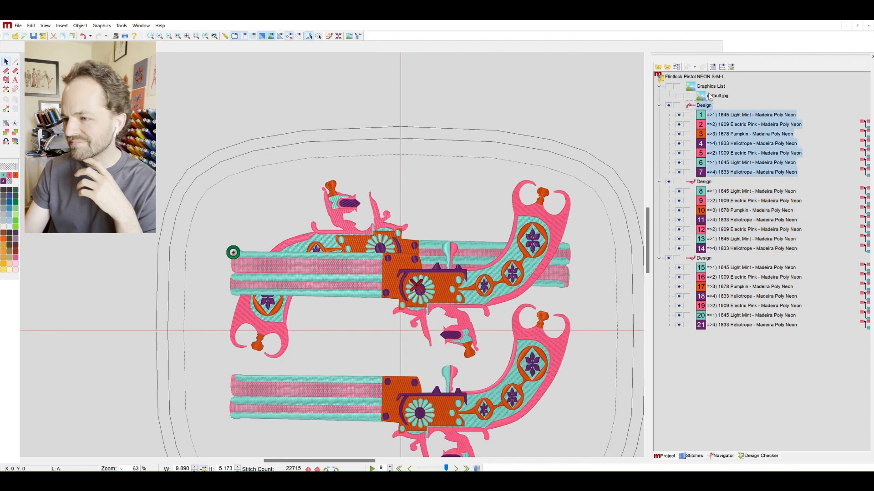
left_click(637, 147)
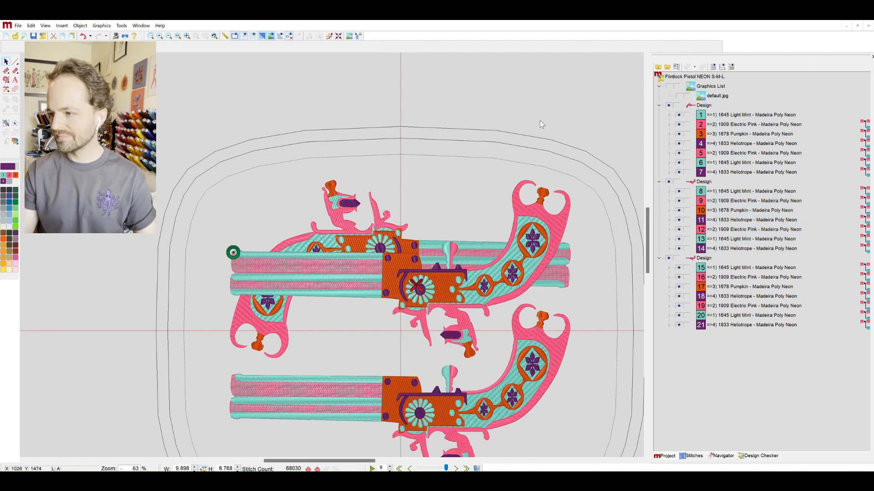
Select the complete rotated copy and move it straight down until it exactly covers the old lower pistol.
left_click(705, 181)
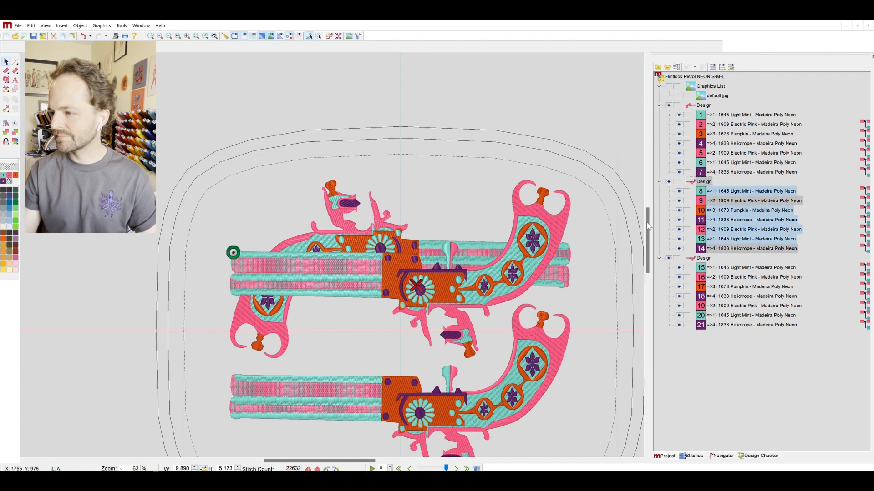
left_click(639, 199)
left_click(713, 185)
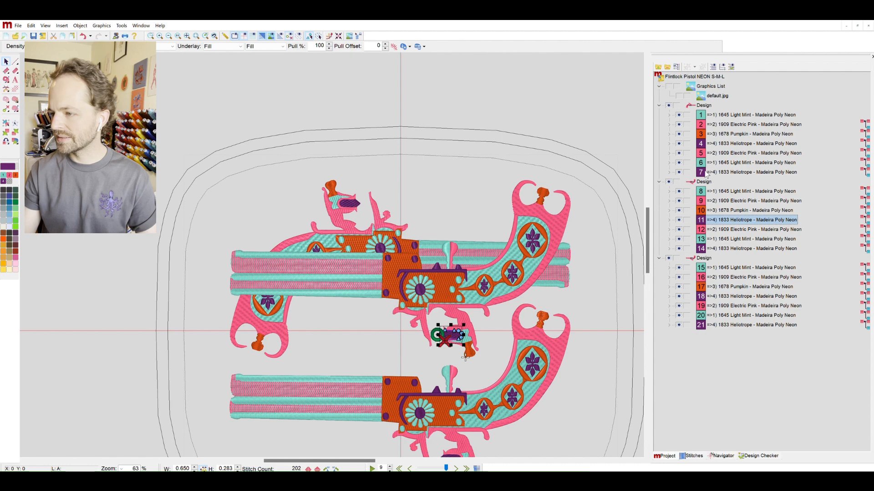
left_click(707, 179)
left_click_drag(539, 237, 538, 360)
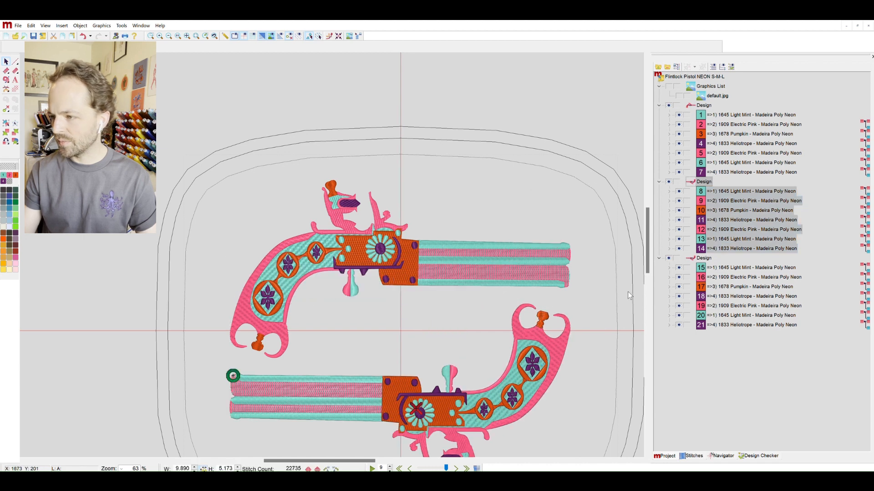
Delete the old, unoptimized lower pistol design with color blocks 15 to 21, keeping the rotated copy in its place.
left_click(669, 181)
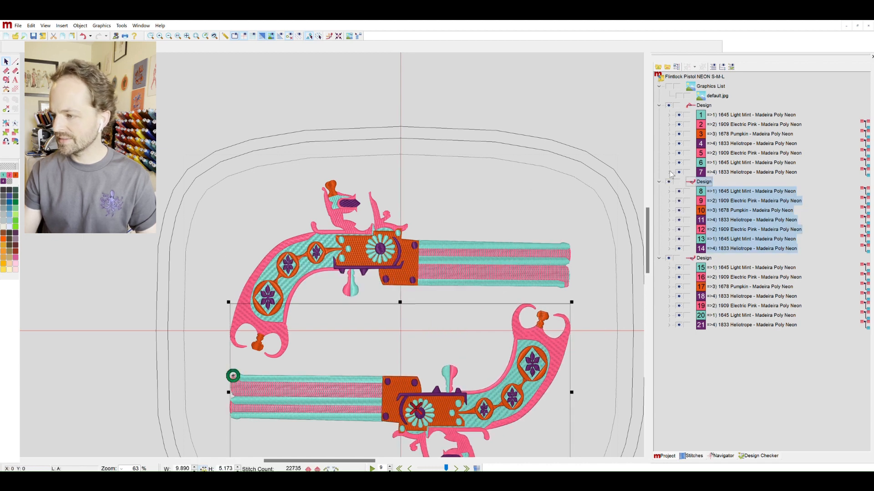
left_click(704, 257)
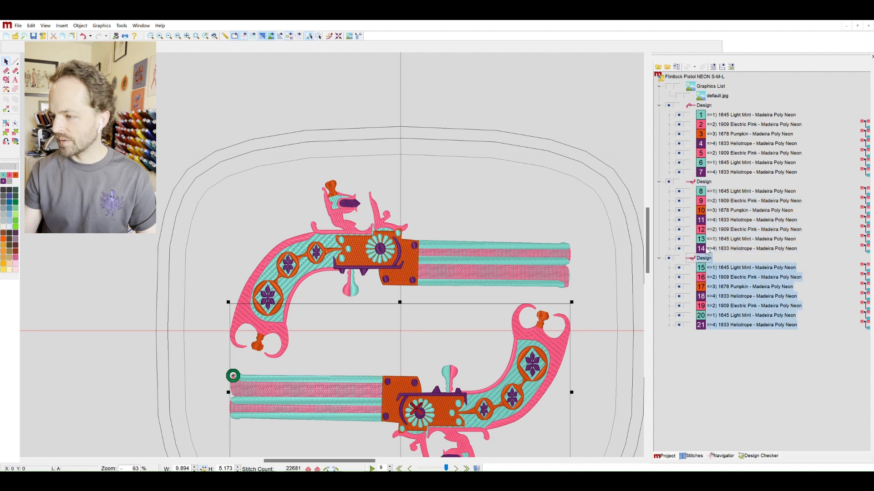
key("Delete")
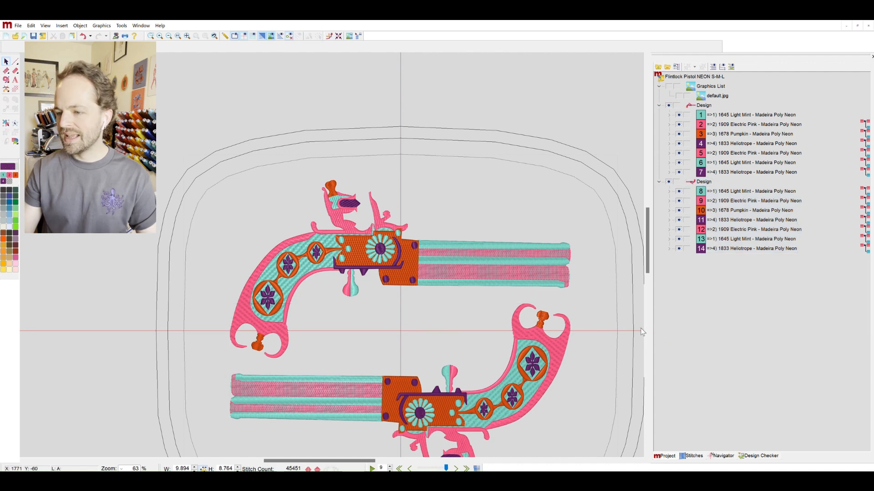
scroll(618, 273, "down", 1)
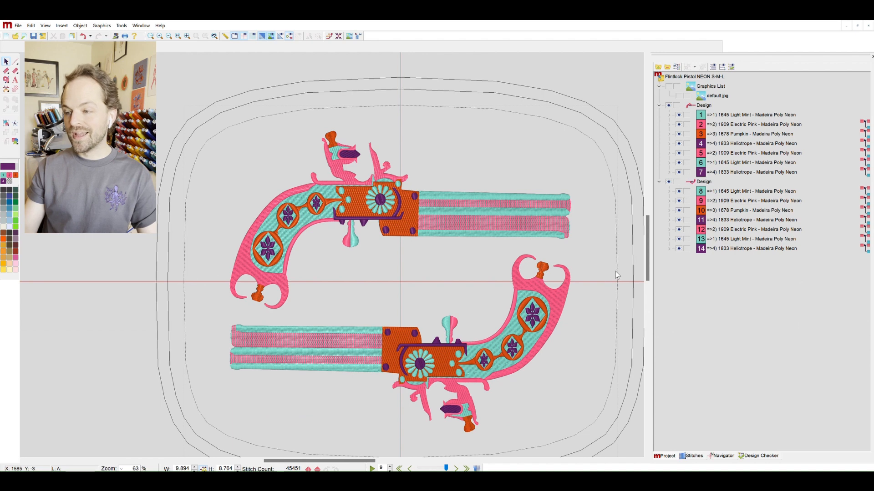
scroll(613, 269, "down", 1)
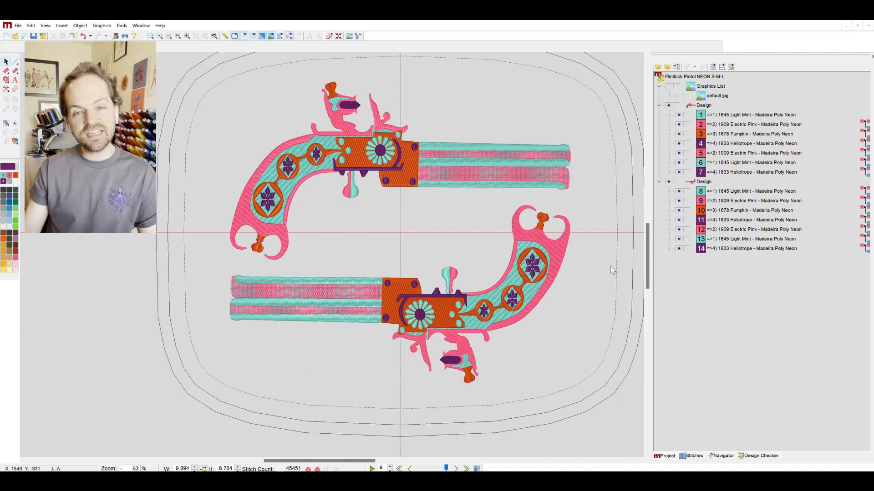